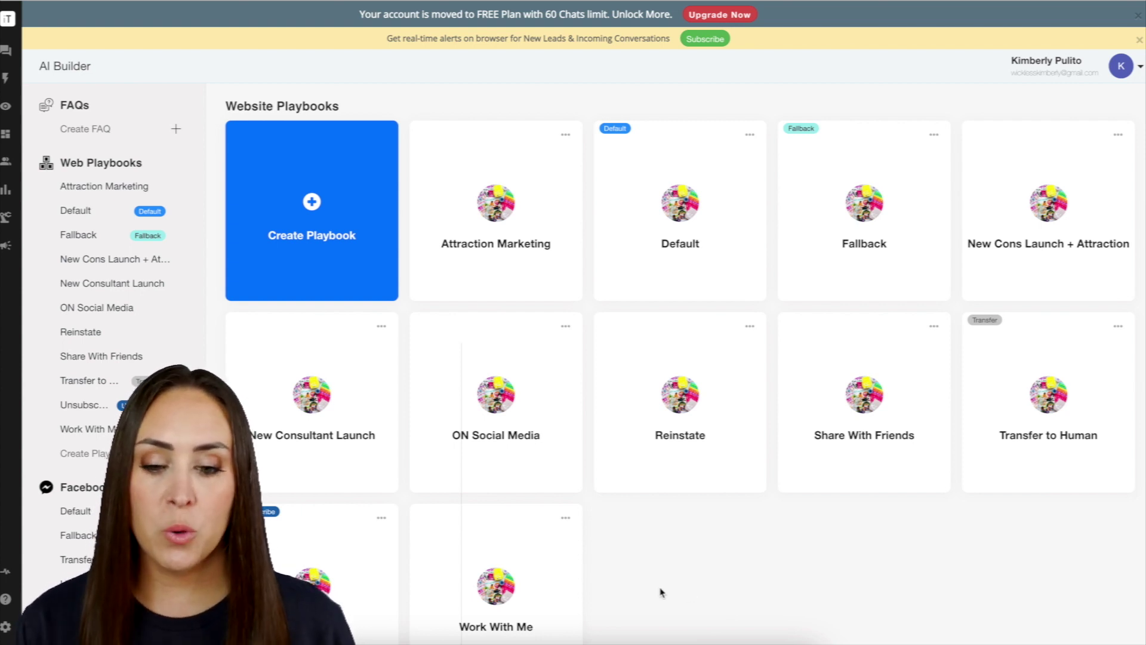
Open the Work With Me playbook and scroll to its Name, Support and Phone form nodes.
left_click(496, 574)
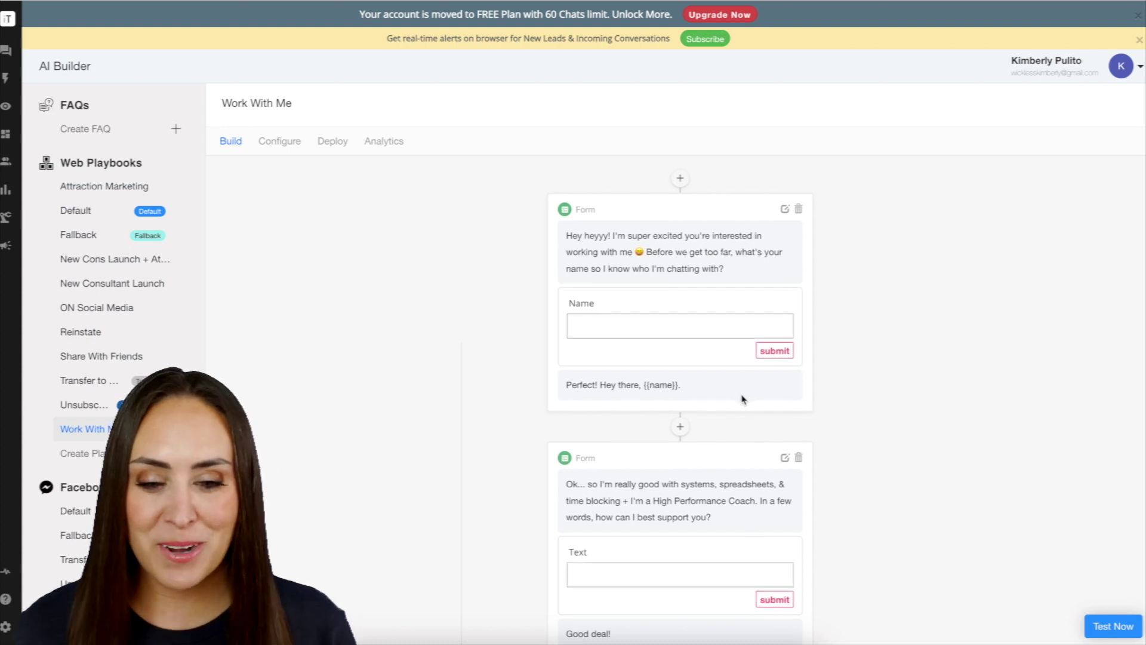
scroll(744, 400, "down", 4)
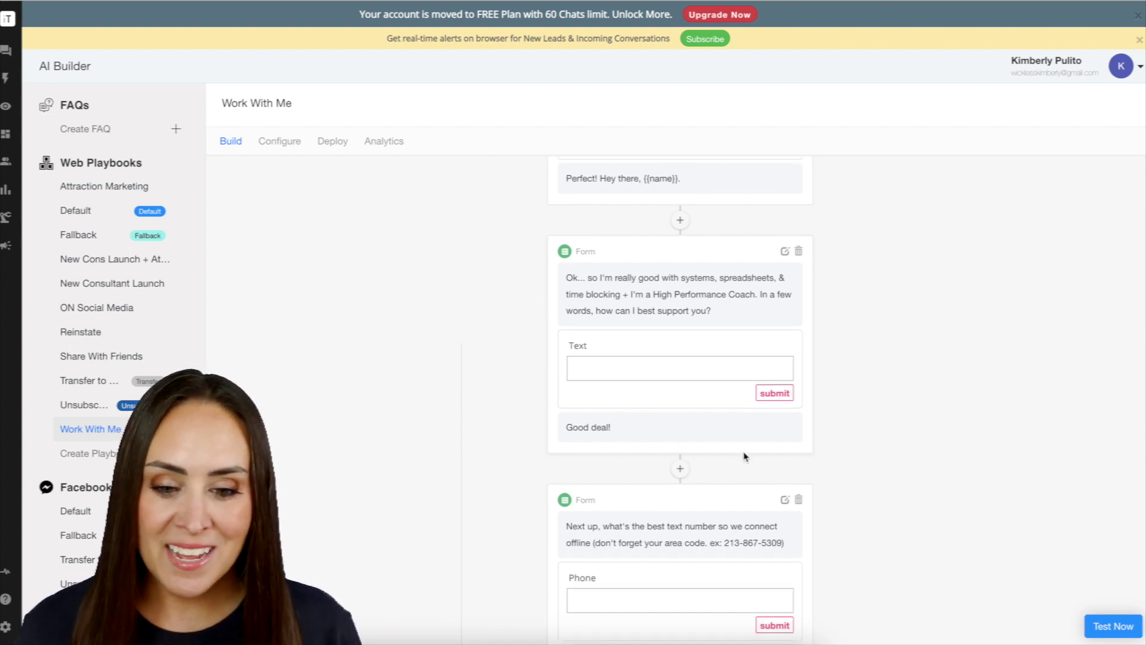
scroll(744, 457, "down", 1)
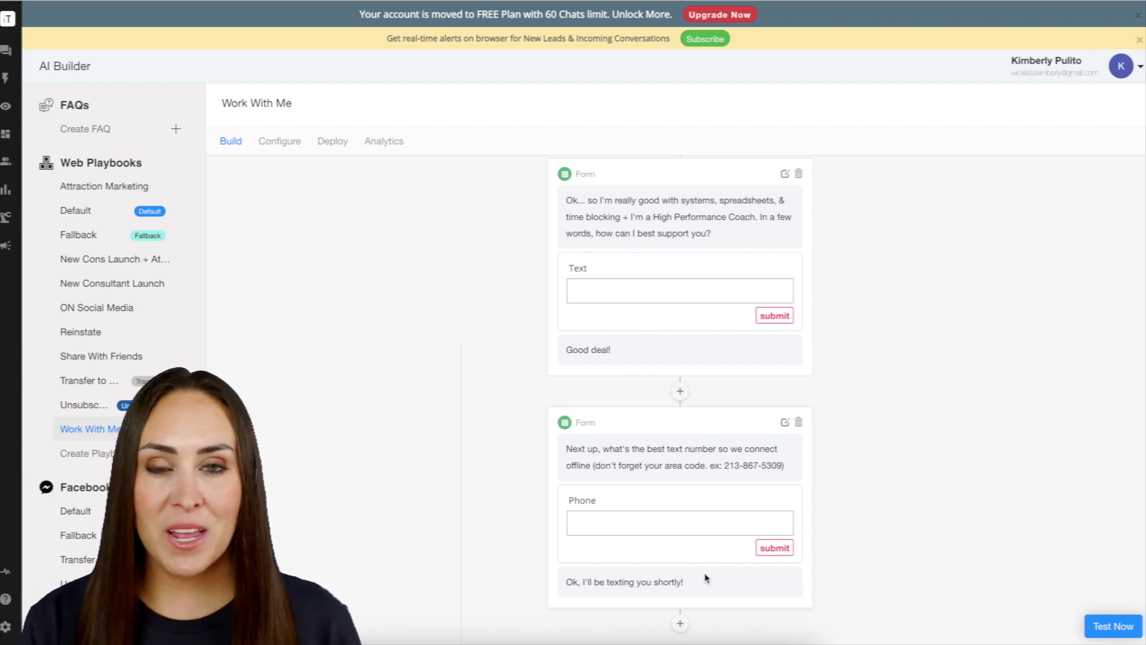
Test-chat Work With Me, submitting a visitor name, the answer 'Video!!!!' and a phone number.
left_click(1127, 628)
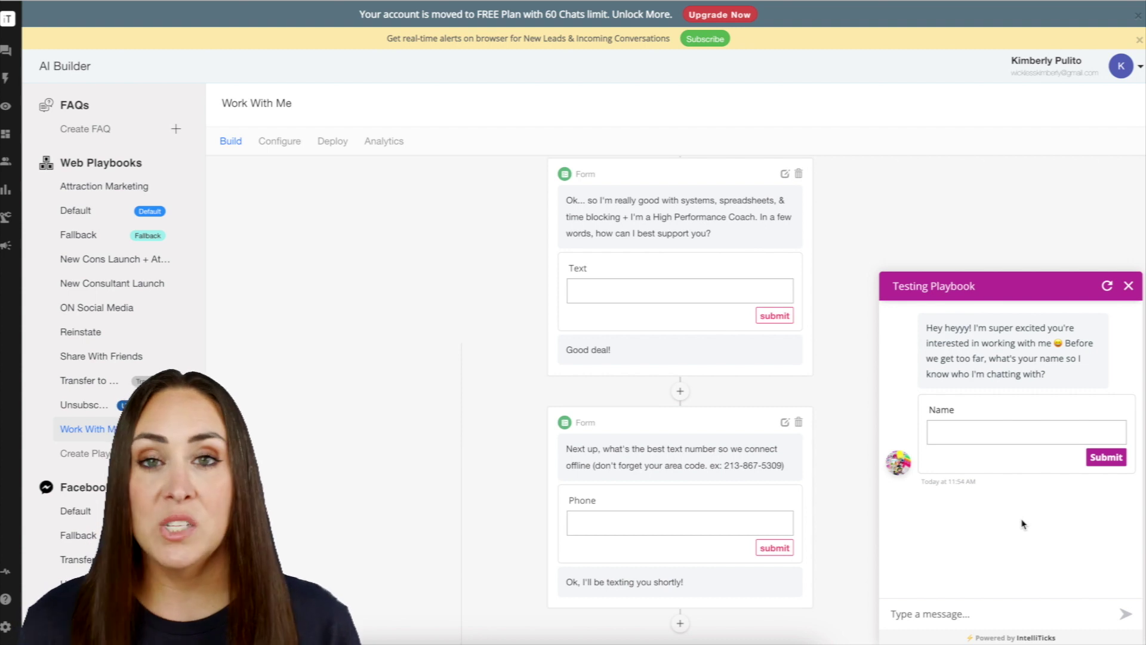
left_click(956, 431)
type("Kimberly")
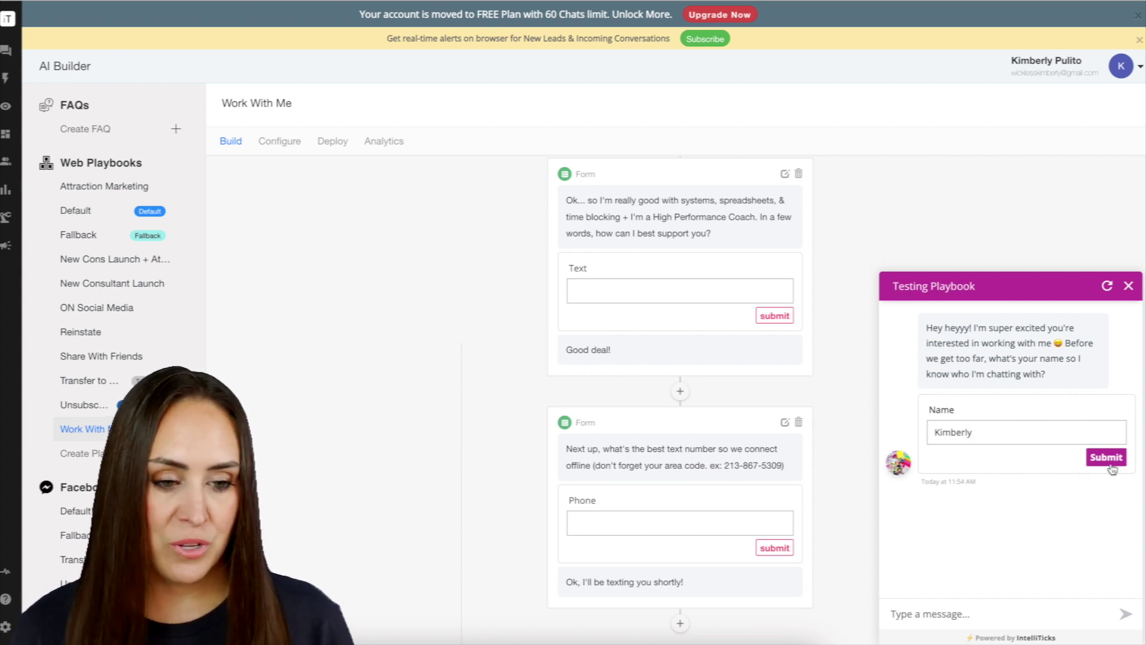
left_click(1109, 463)
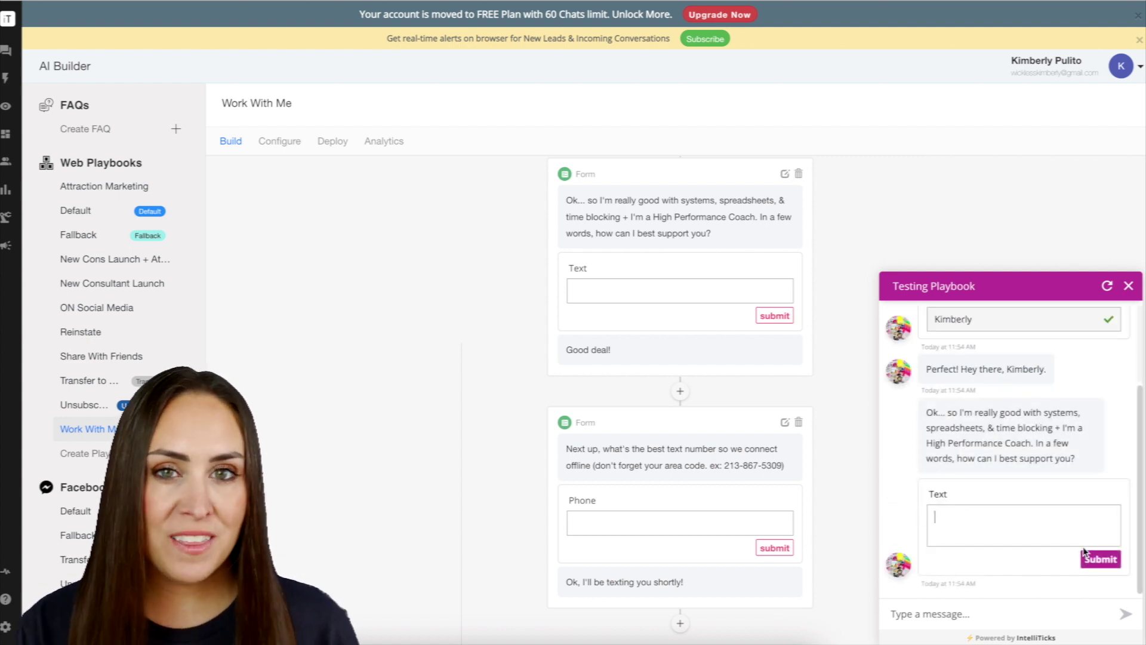
type("Vide")
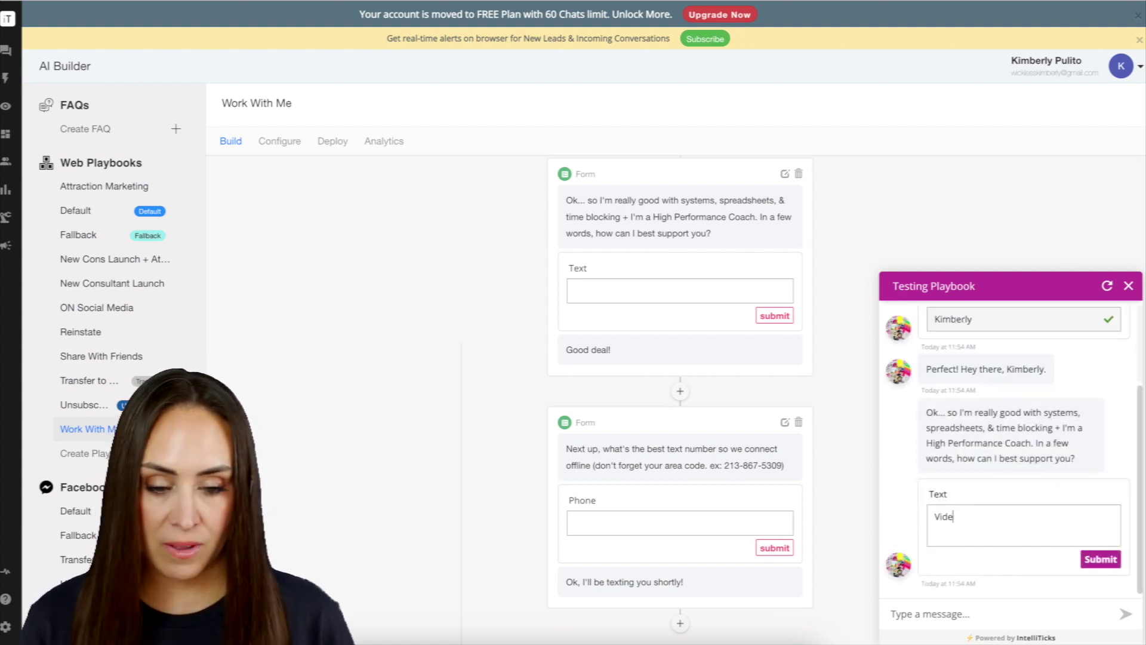
type("o!!!!")
left_click(1102, 559)
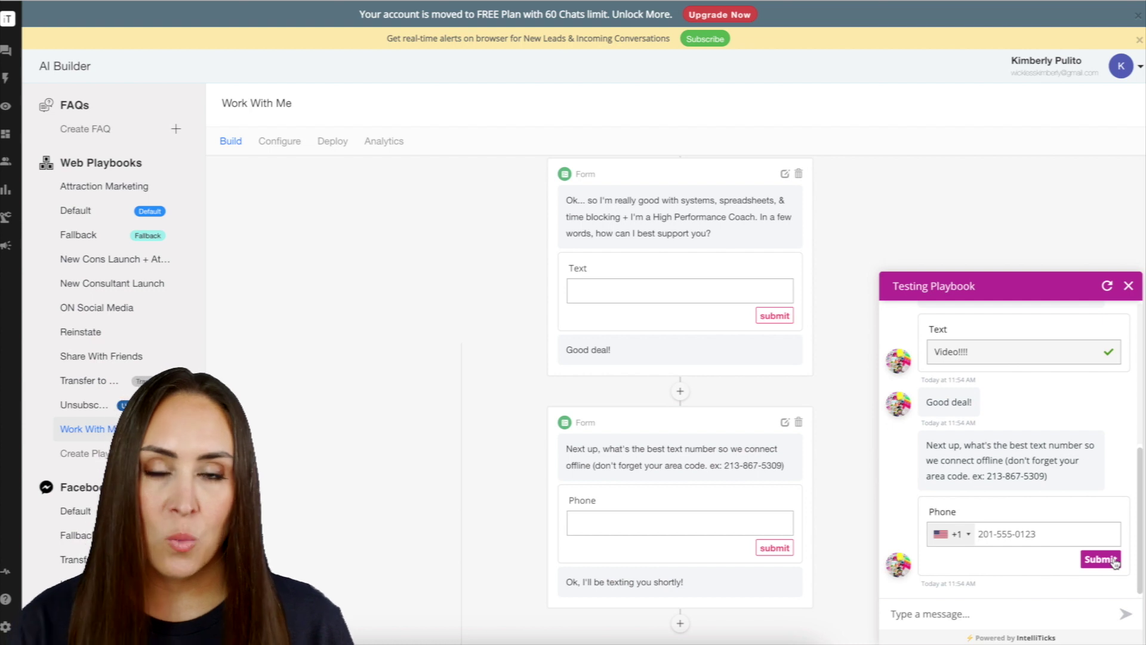
key("ctrl+v")
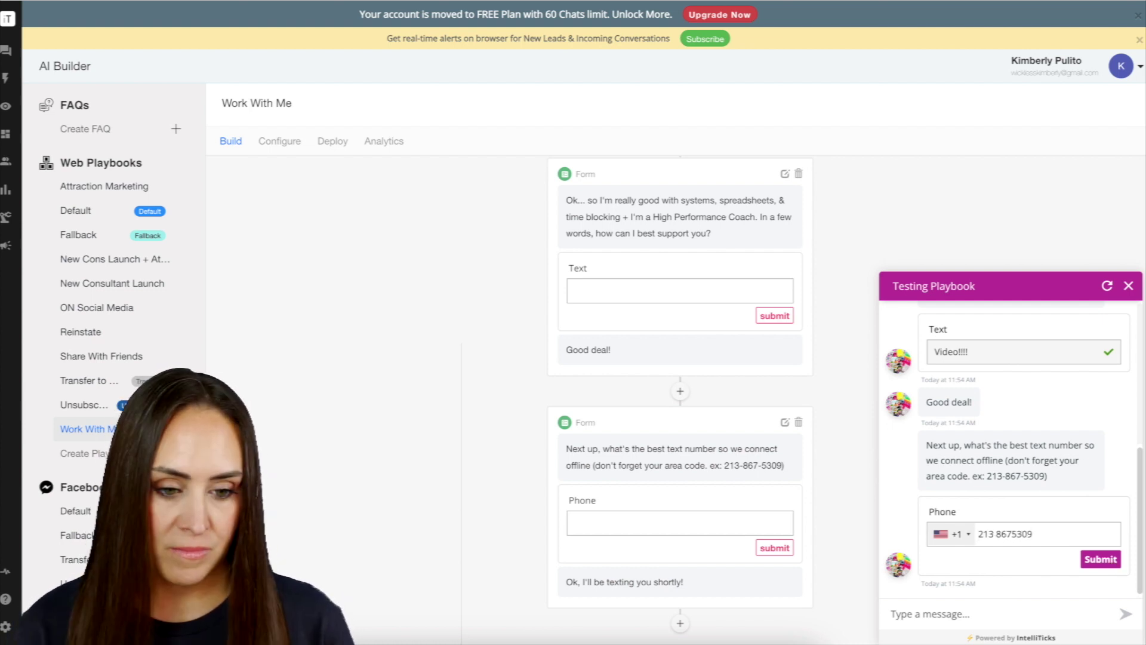
left_click(1116, 565)
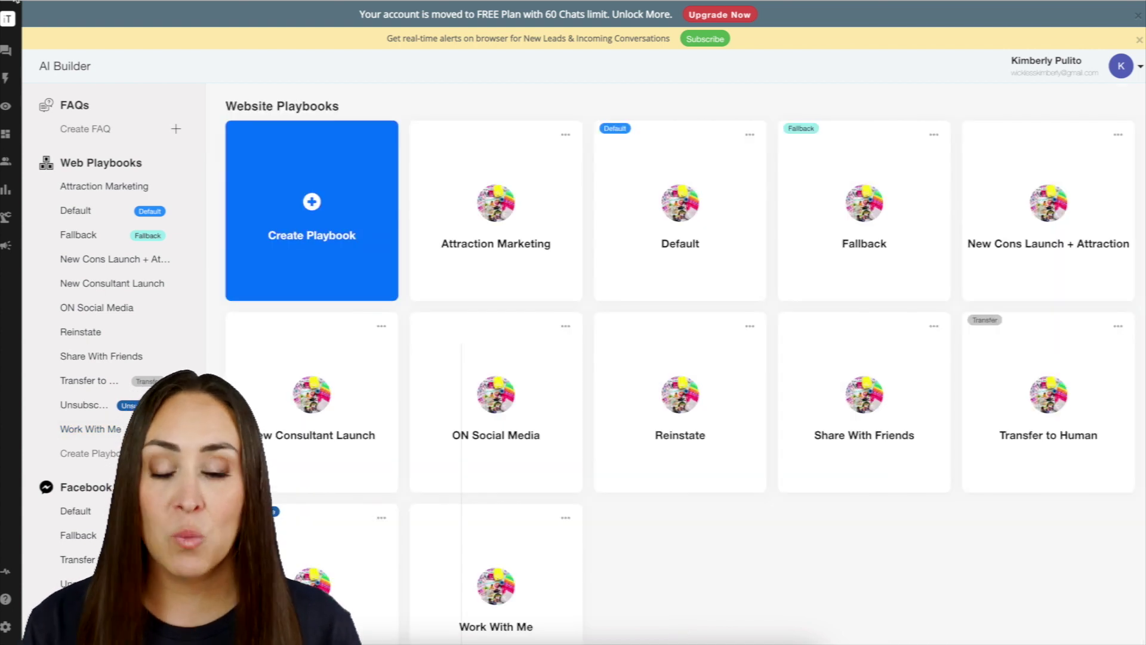
Create a new blank playbook named 'Onboarding 2'.
left_click(328, 232)
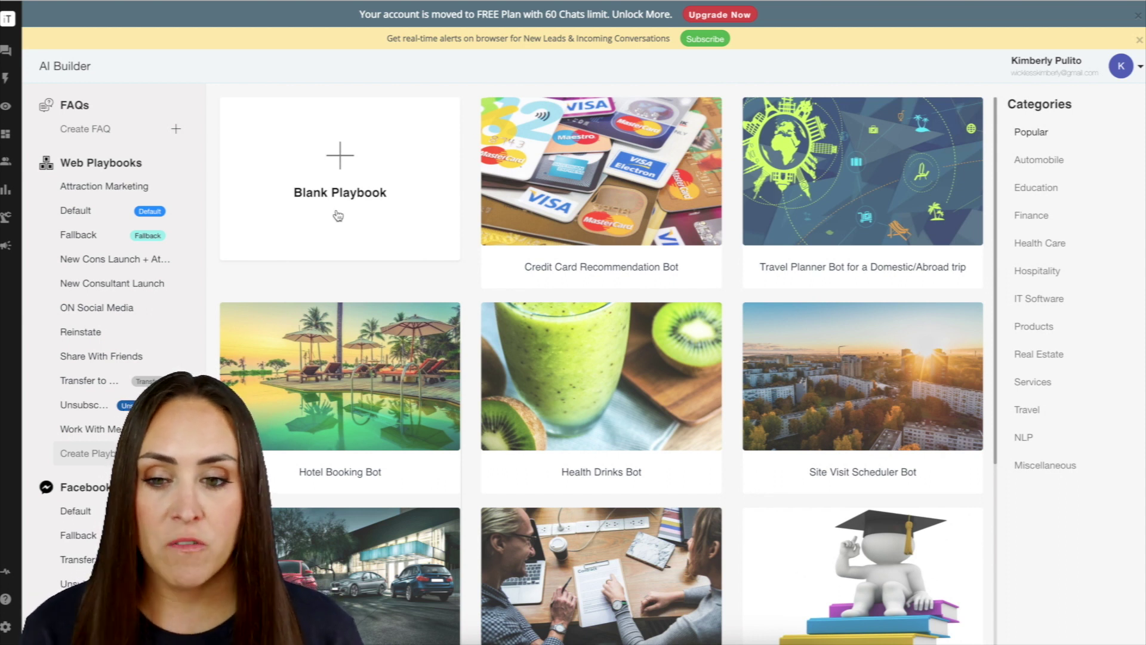
left_click(338, 210)
left_click(474, 323)
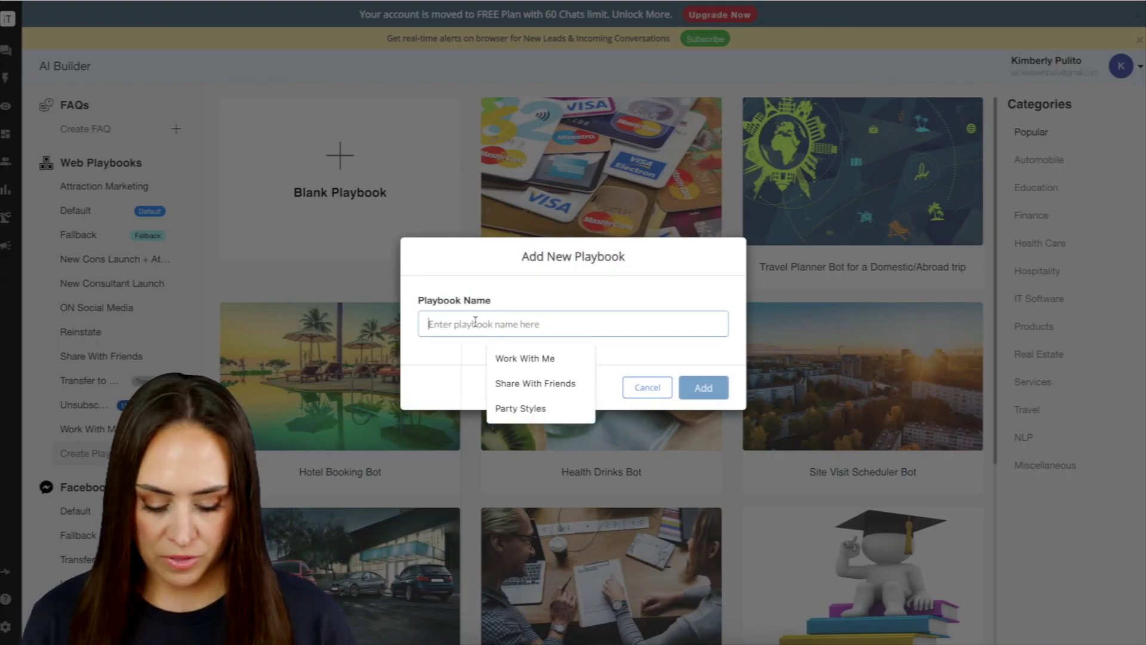
type("Onboarding")
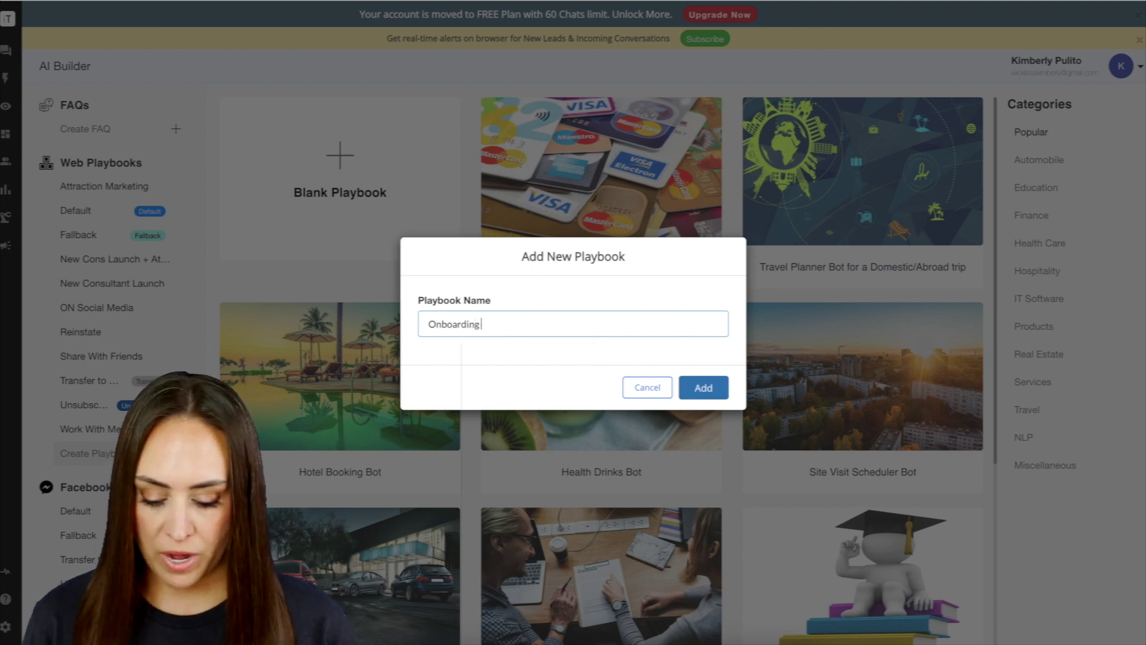
type(" 2")
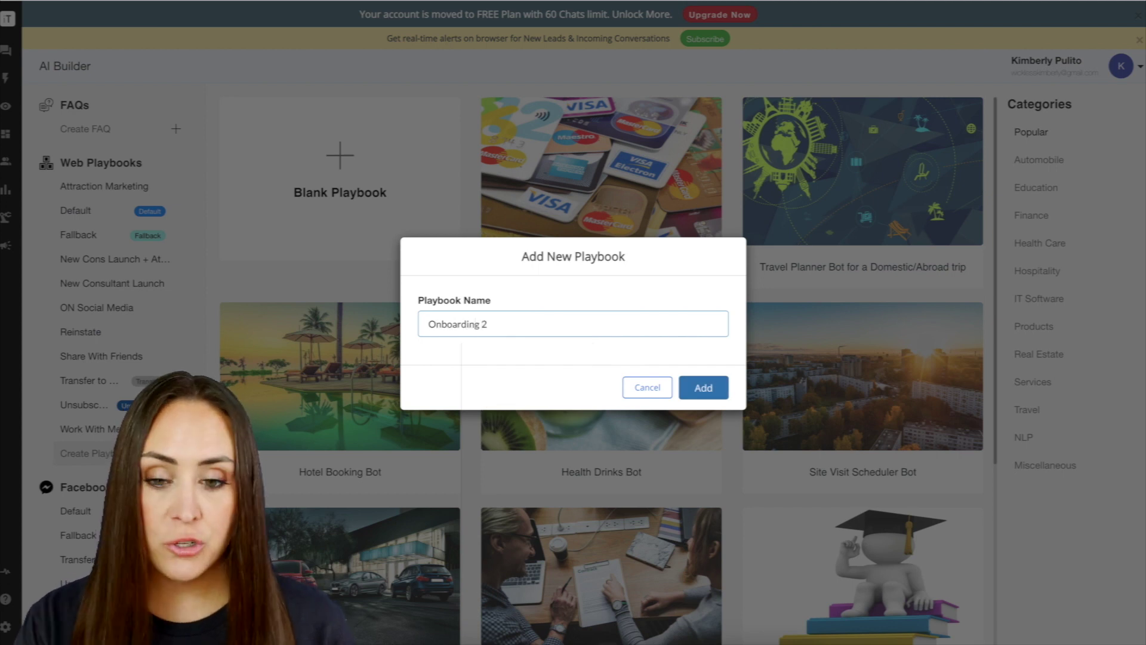
left_click(703, 388)
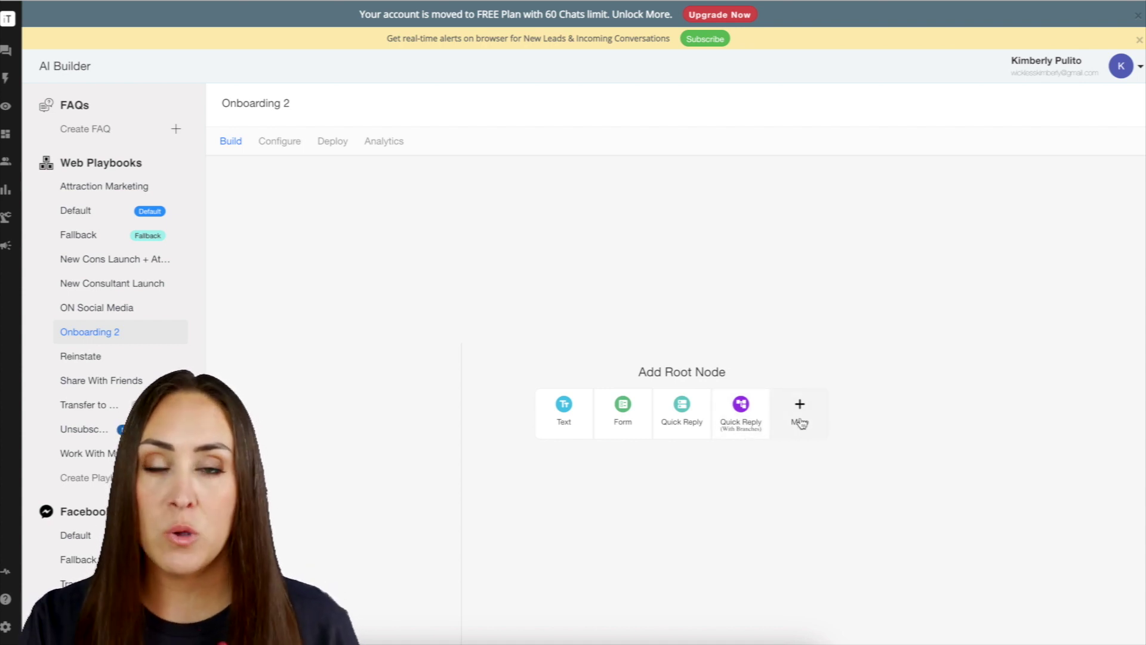
Add a root Text node with the congratulations message introducing The Collective's bot.
left_click(566, 414)
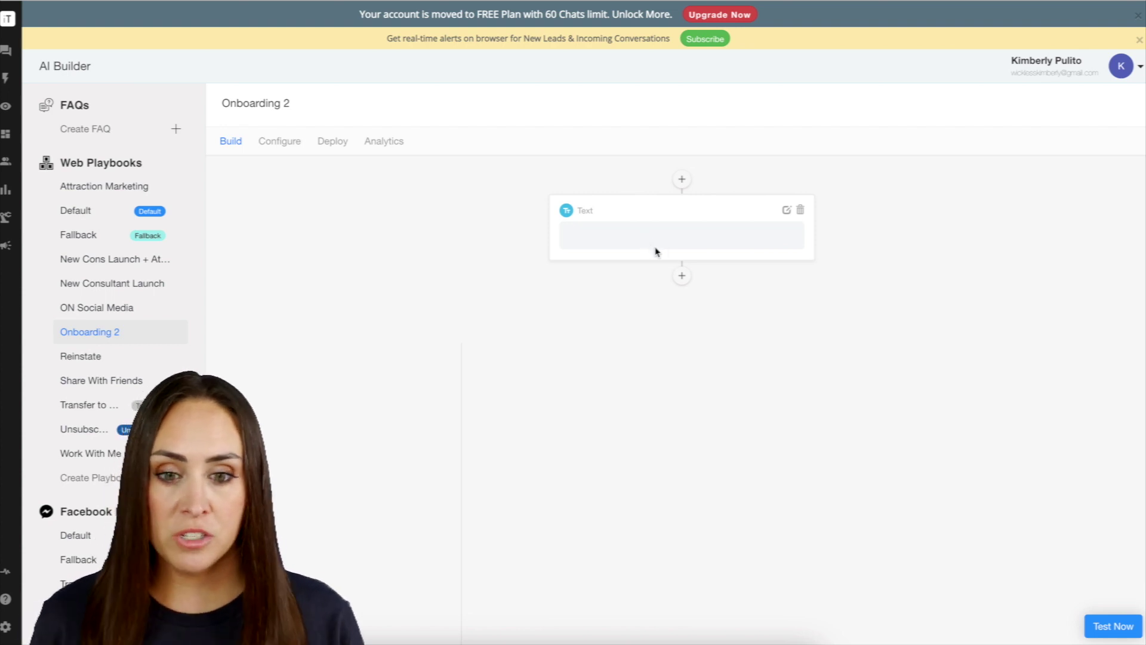
left_click(787, 210)
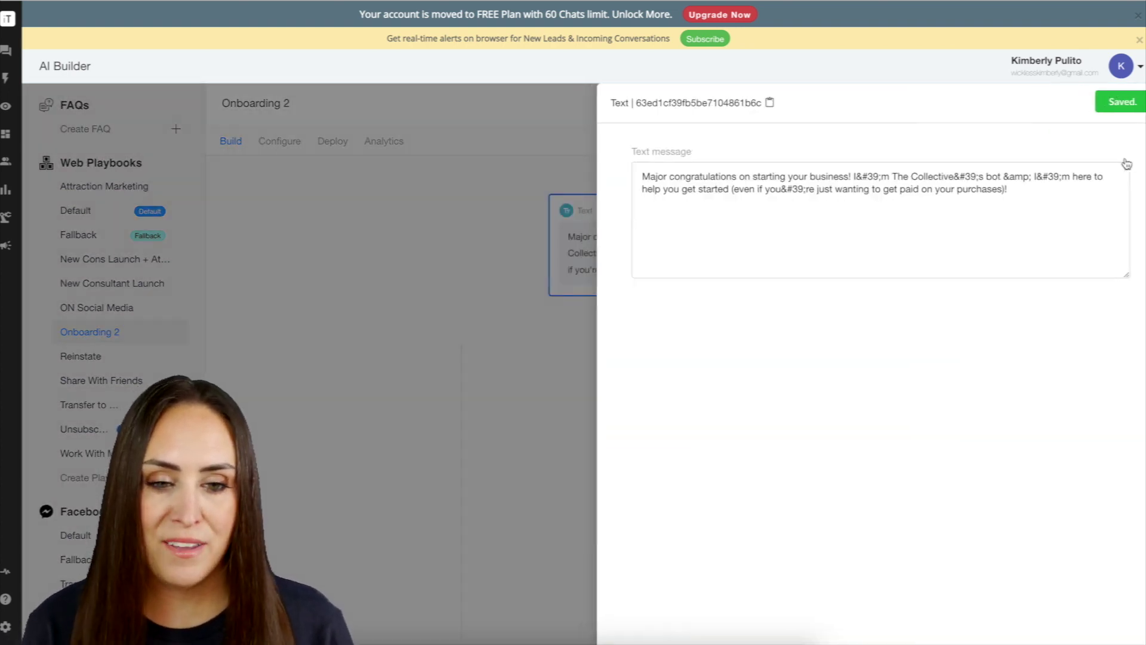
left_click(1127, 161)
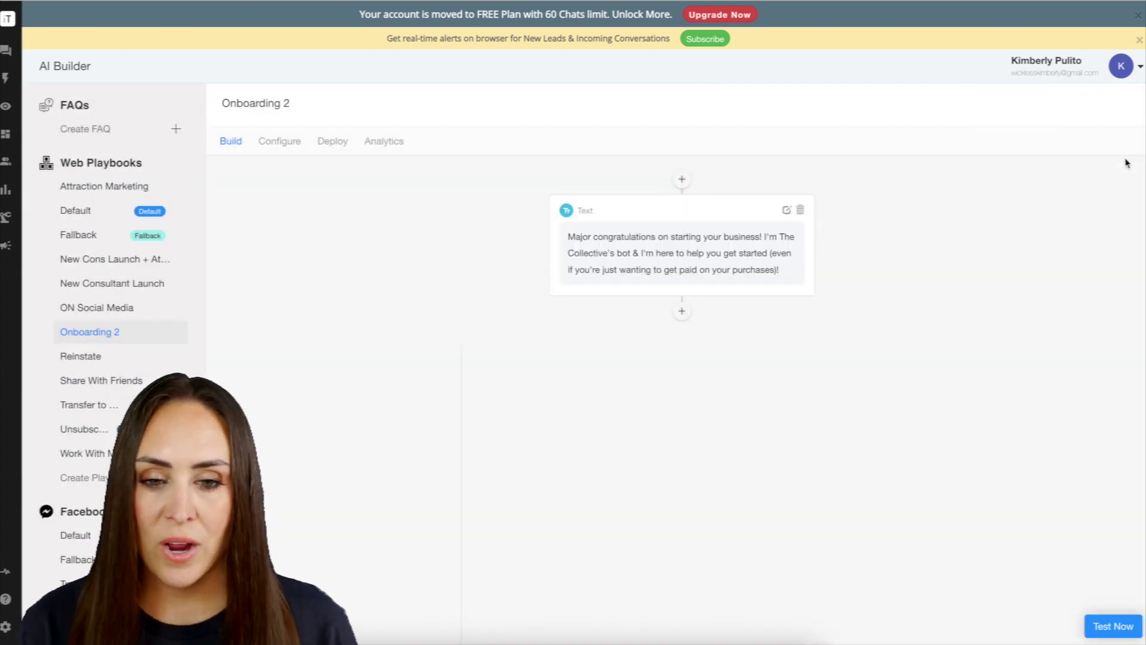
Add a branching Quick Reply after the welcome asking chat-through or read the materials.
left_click(684, 316)
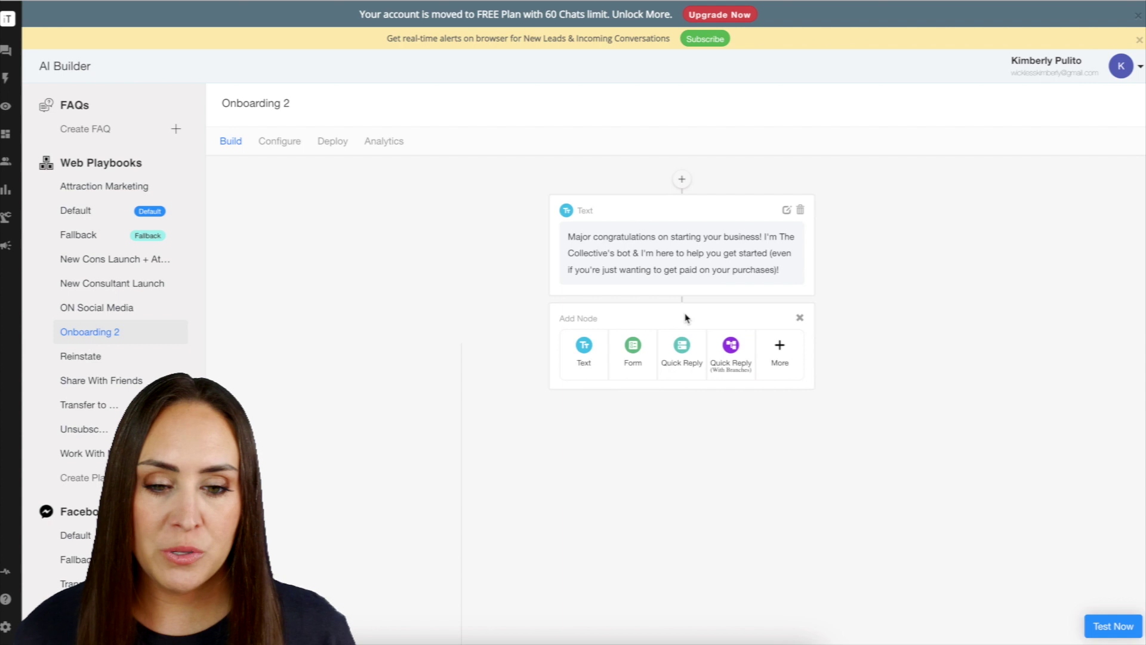
left_click(729, 352)
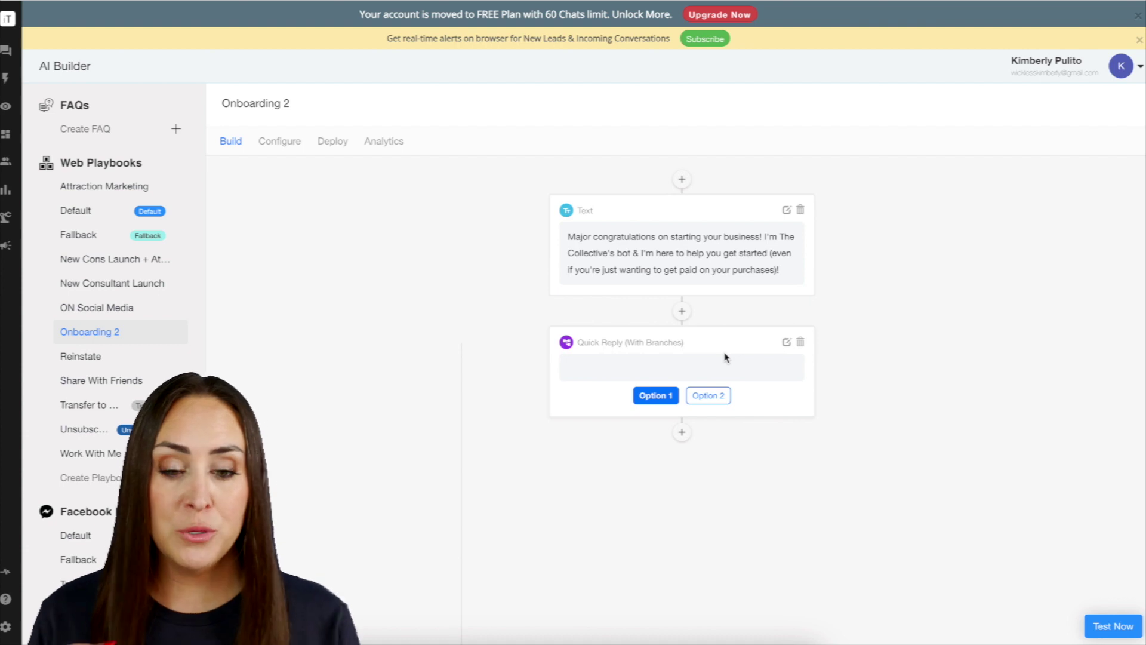
left_click(787, 342)
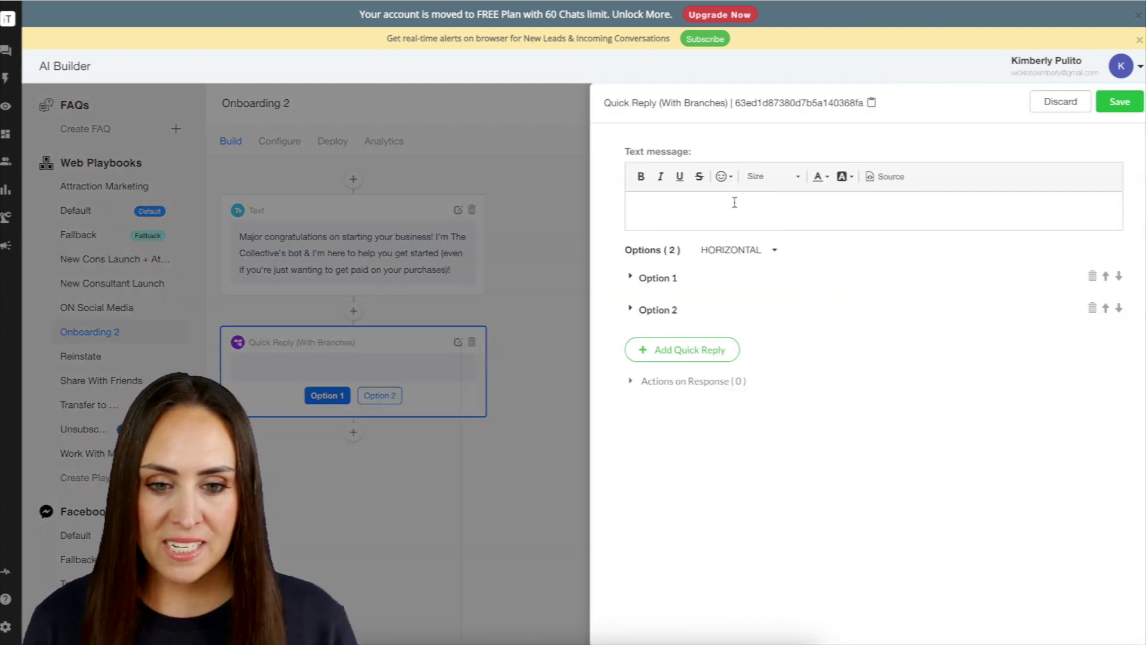
type("Would you prefer chatting through things here (don't worry, it's self paced so you can go at your own pace + if you leave & come back, we'll pick up where we left off) or read through the materials & get started on your own?")
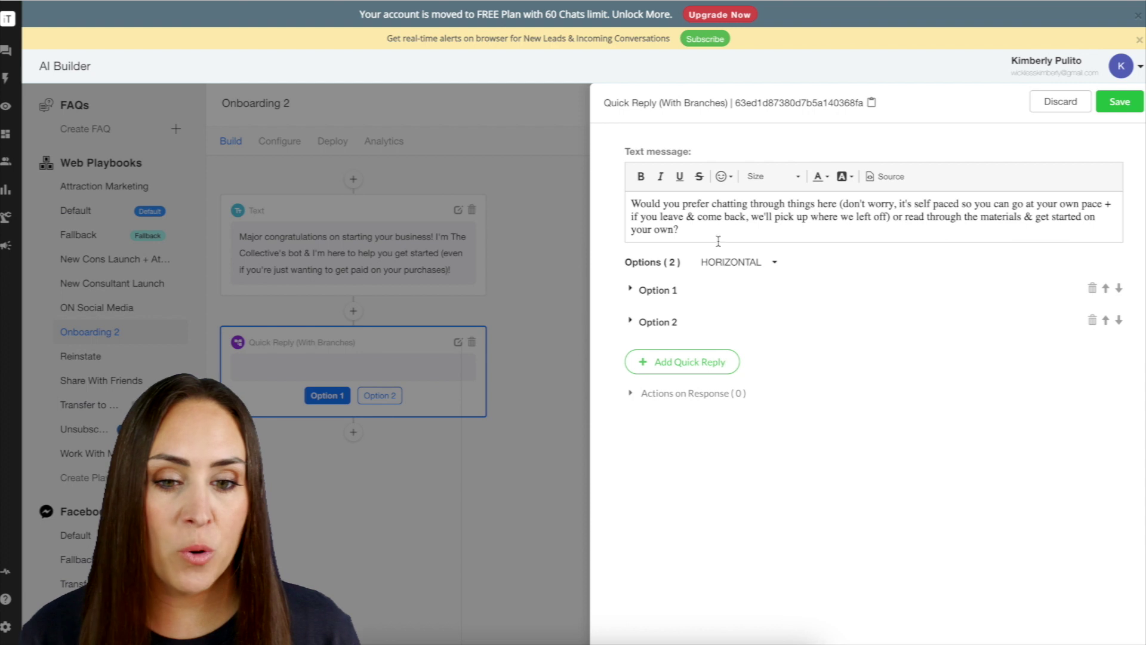
Label its two options 'Walk Me Through' and 'Send Me The PDF'.
left_click(631, 289)
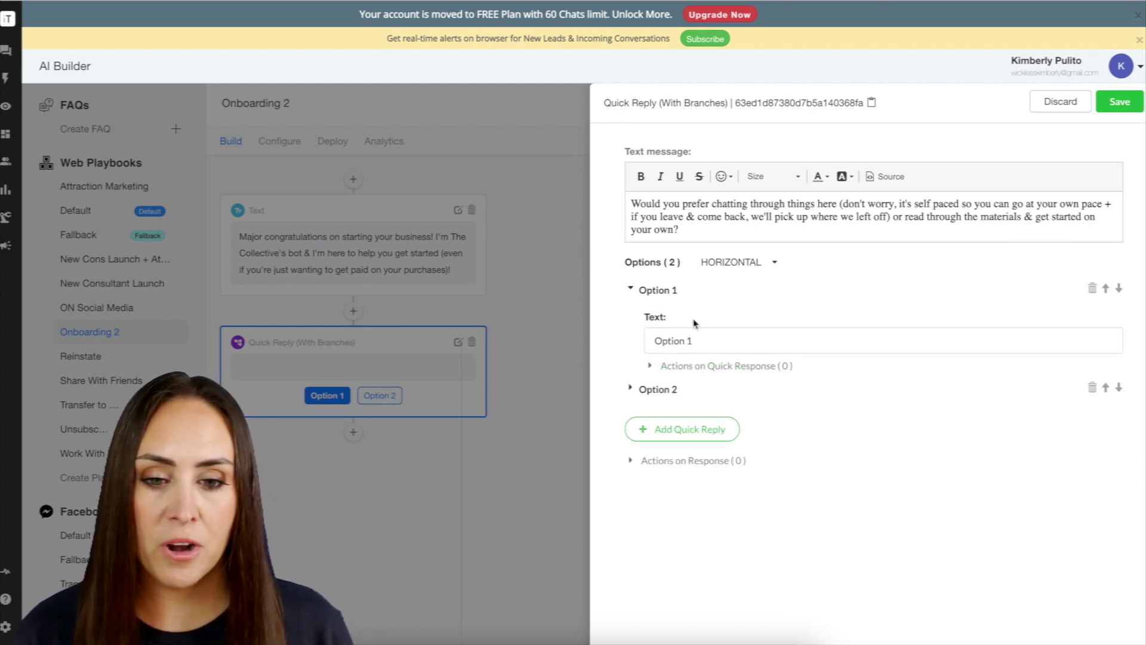
triple_click(732, 341)
type("Walk thr")
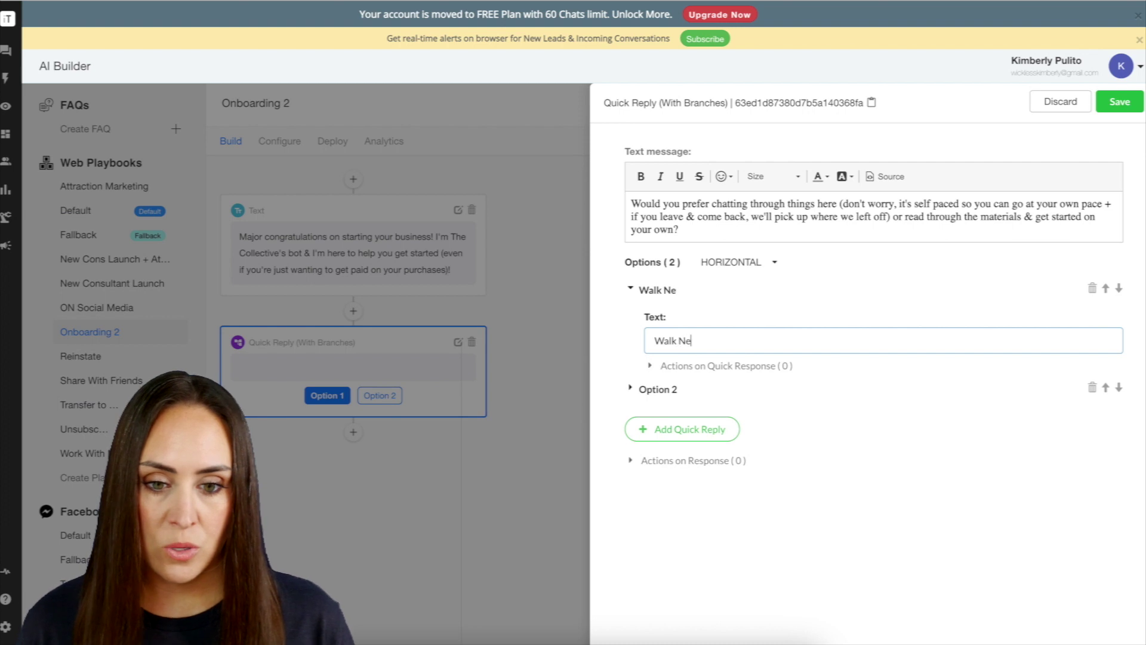
key("BackSpace")
key("BackSpace")
key("BackSpace")
key("BackSpace")
type("Me Through")
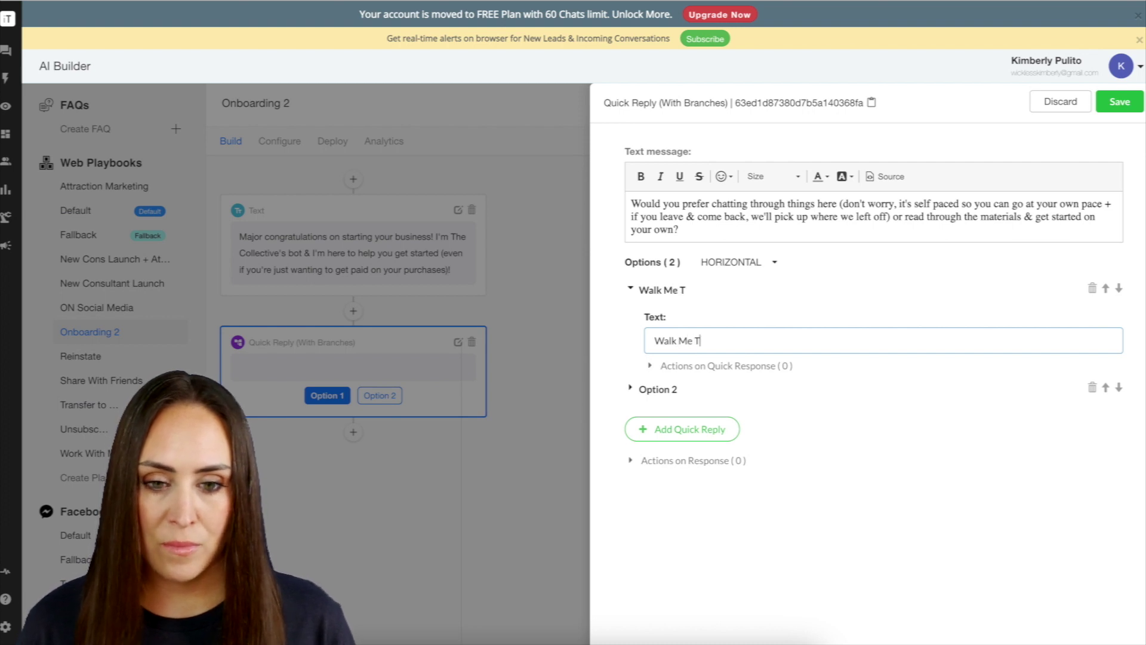
left_click(633, 389)
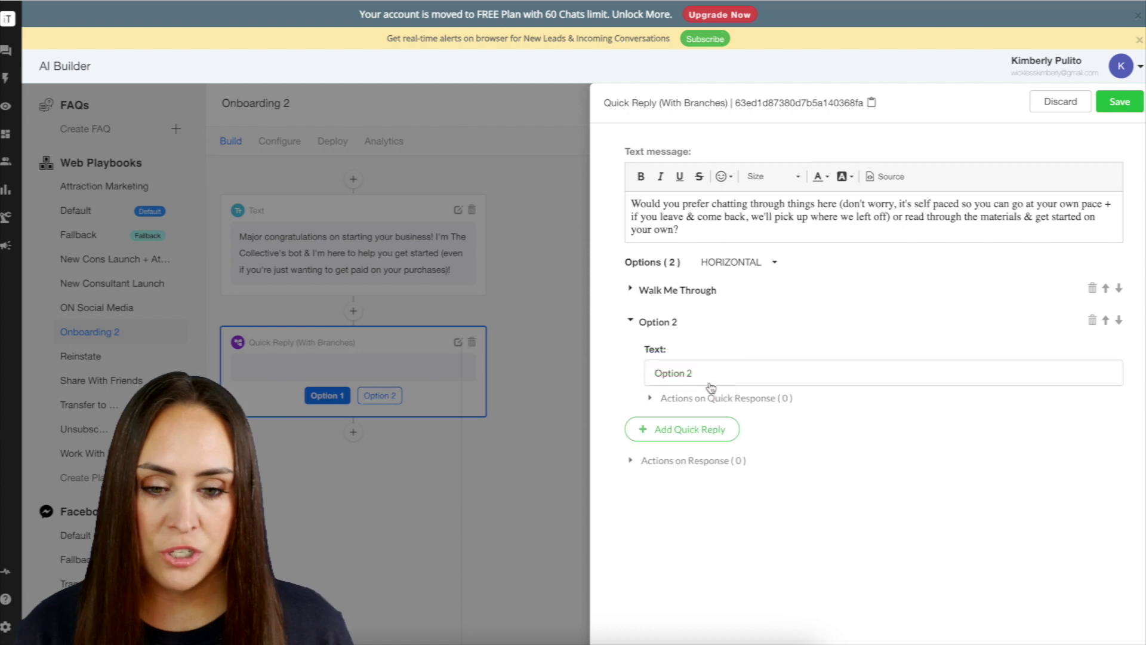
left_click_drag(711, 372, 654, 373)
type("Send M")
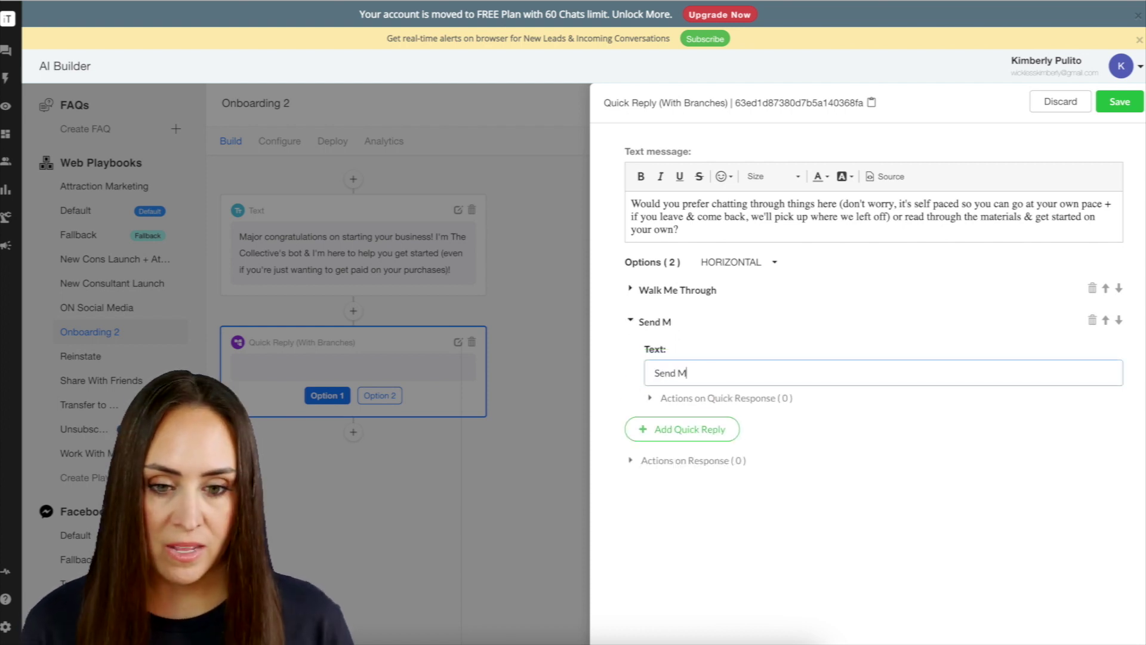
type("e The PDF")
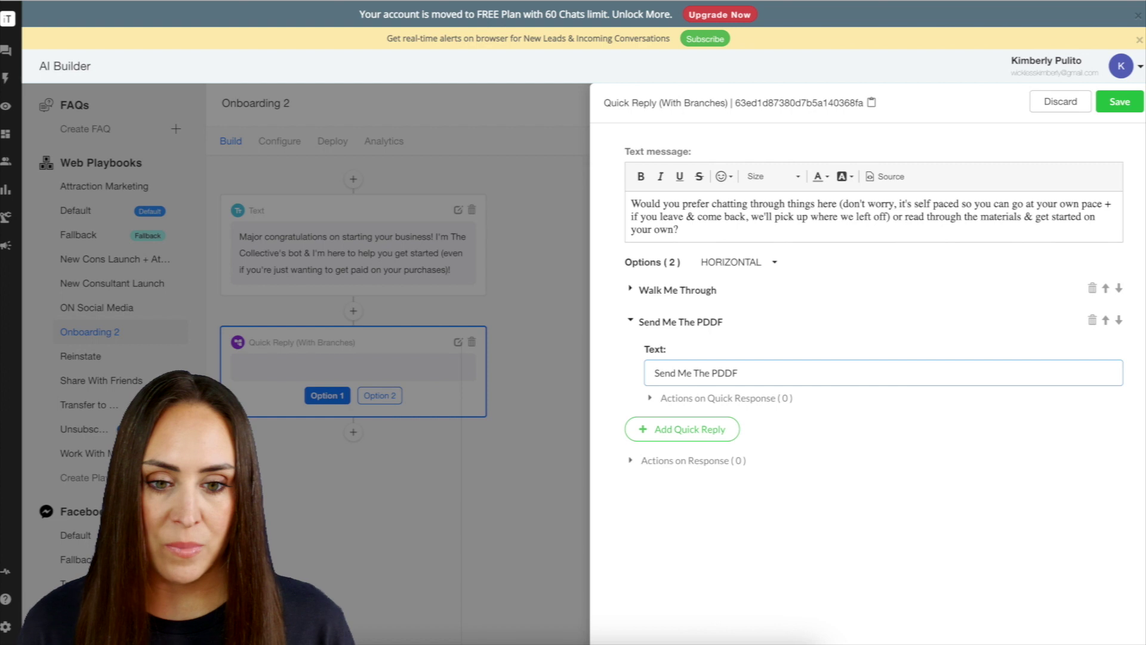
left_click(754, 519)
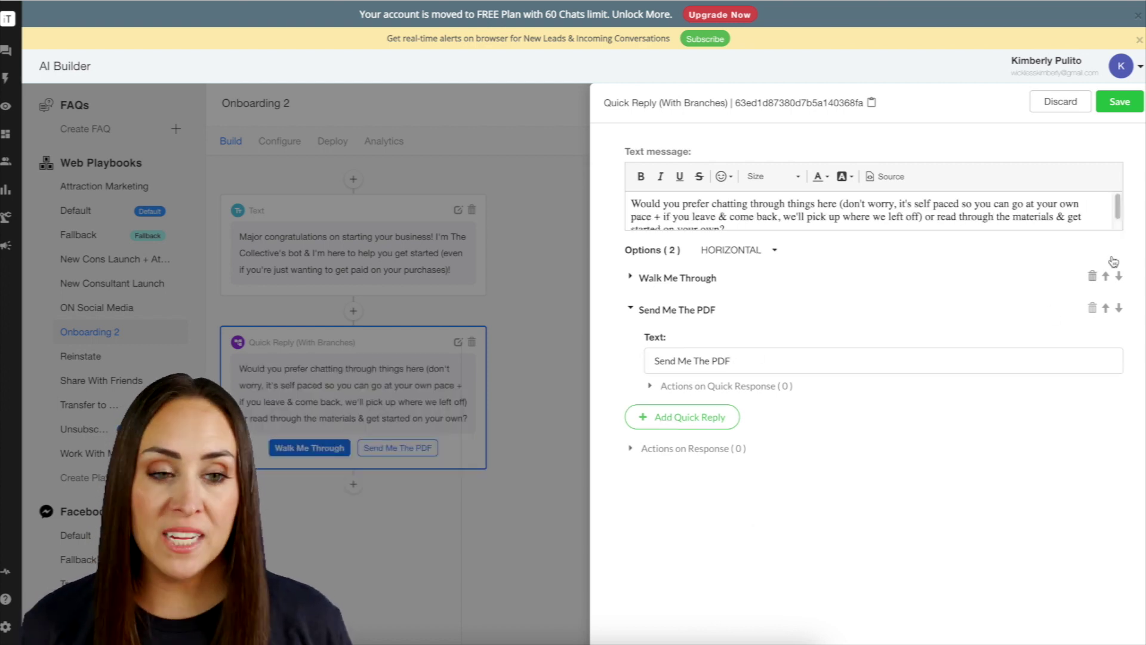
left_click(558, 445)
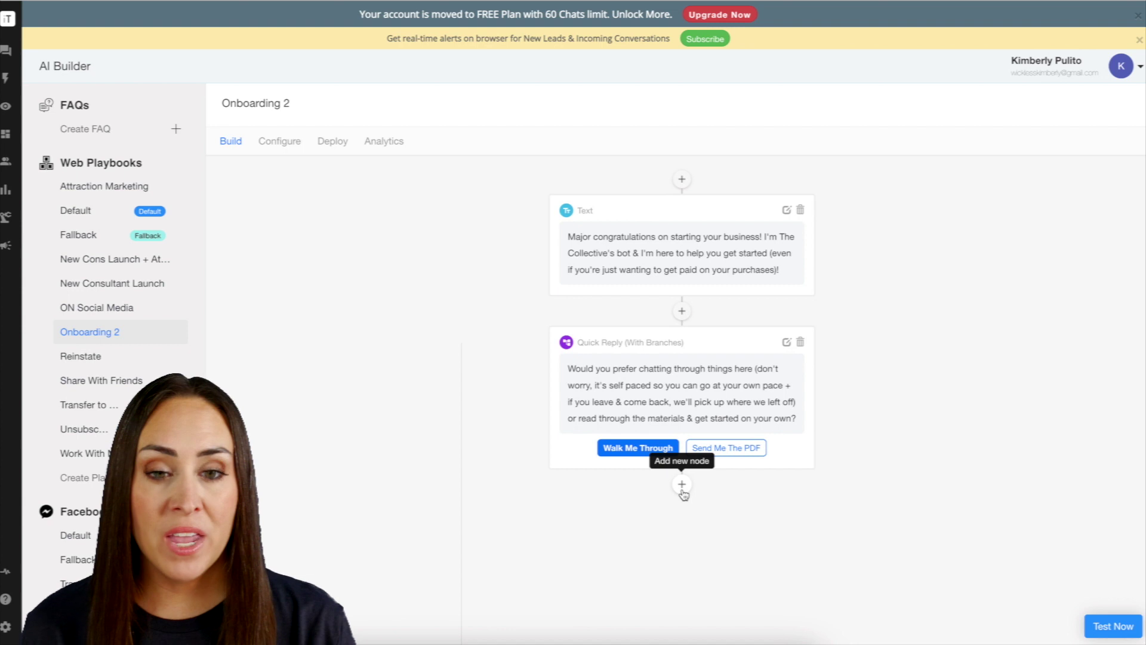
left_click(743, 454)
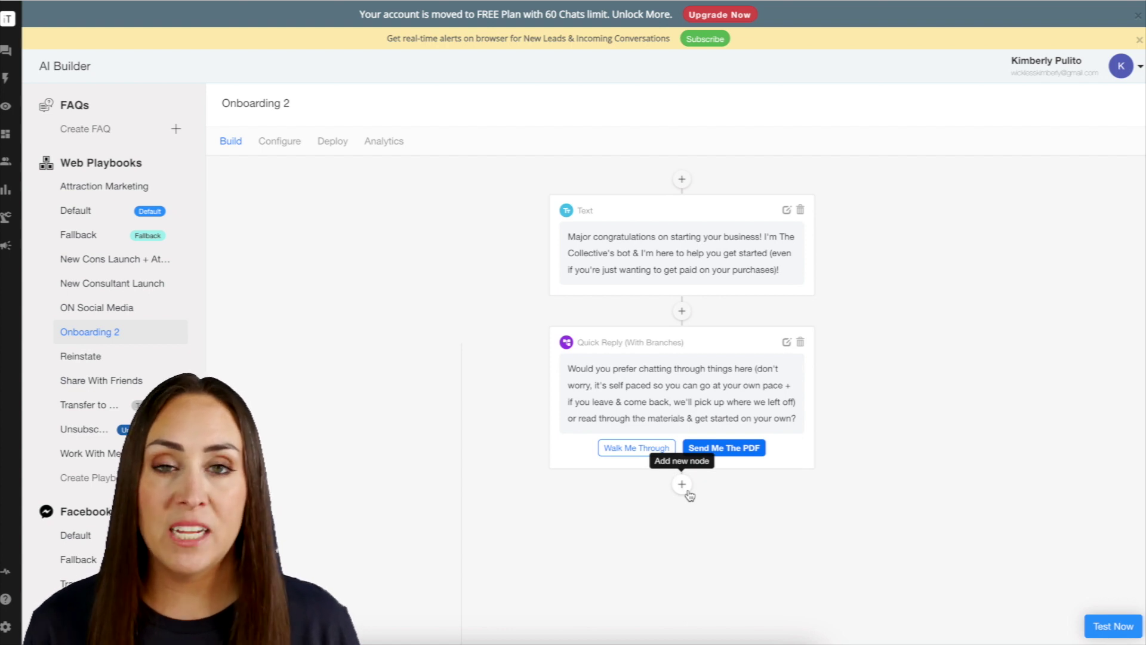
left_click(615, 449)
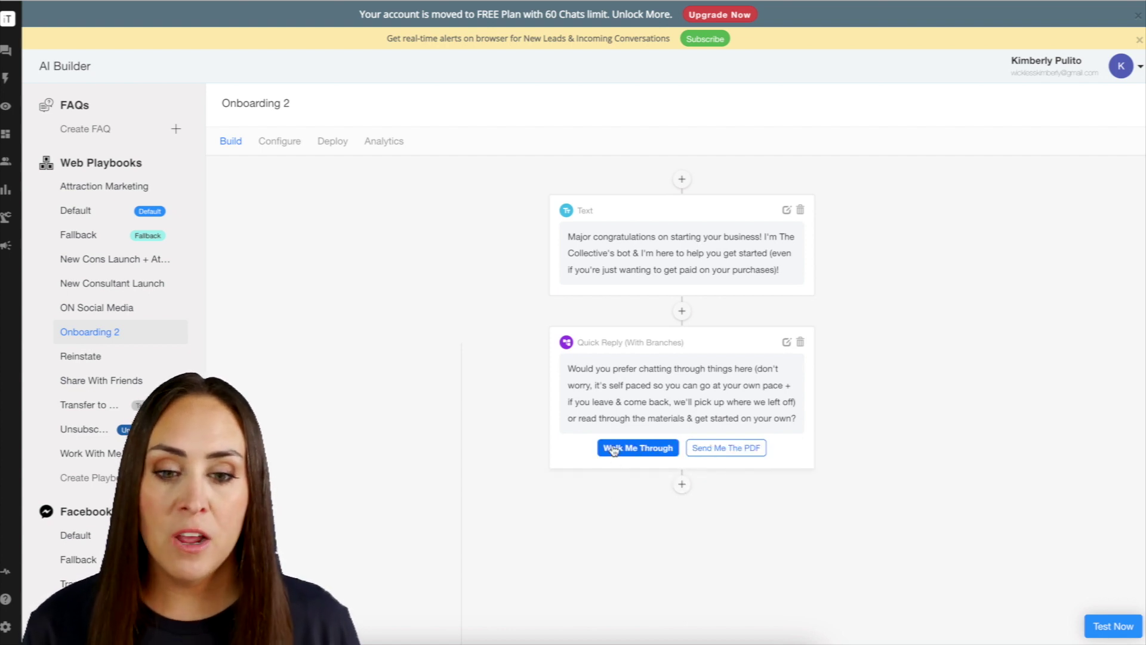
left_click(681, 486)
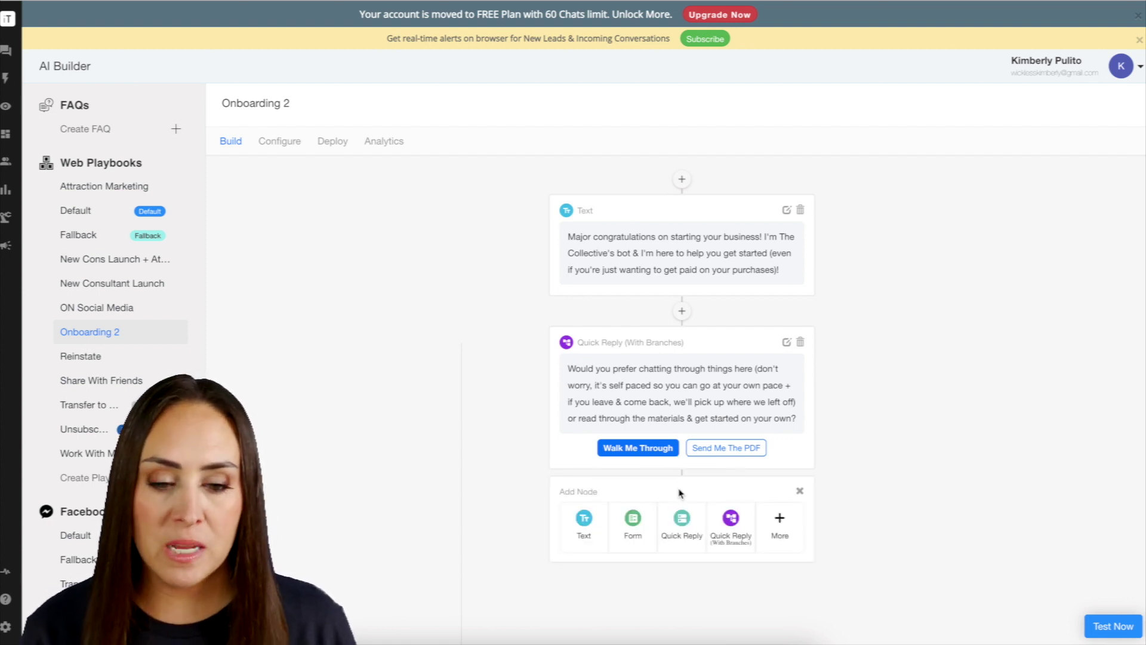
Add a 'Set up link' quick reply with a single 'Good to go' option and save it.
left_click(683, 525)
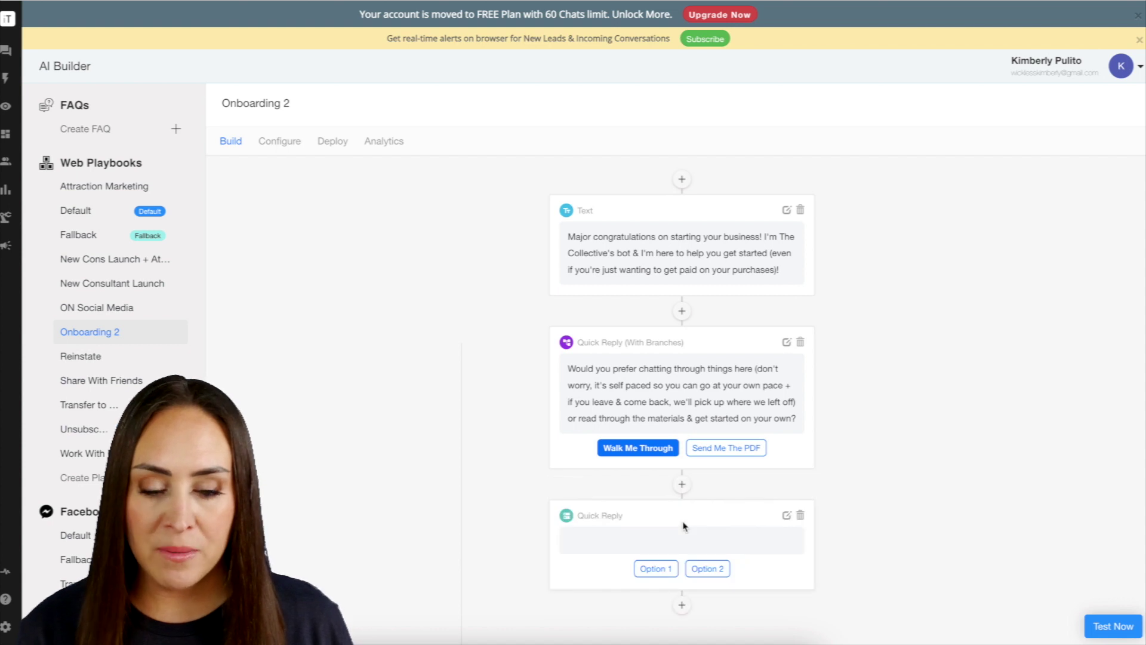
left_click(787, 515)
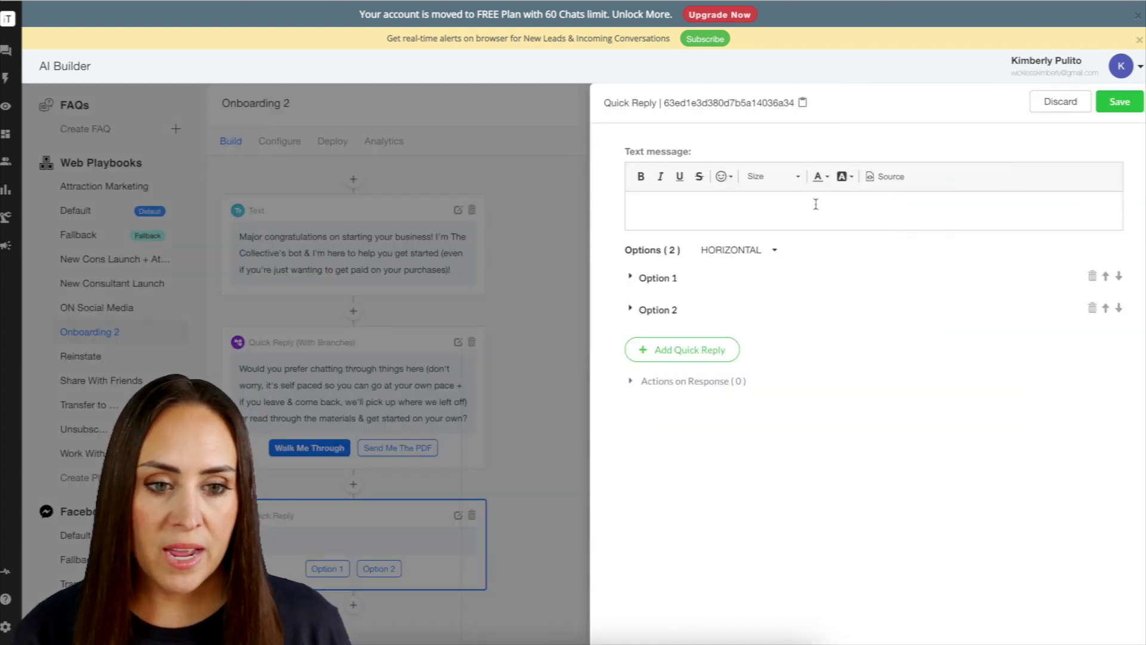
left_click(793, 206)
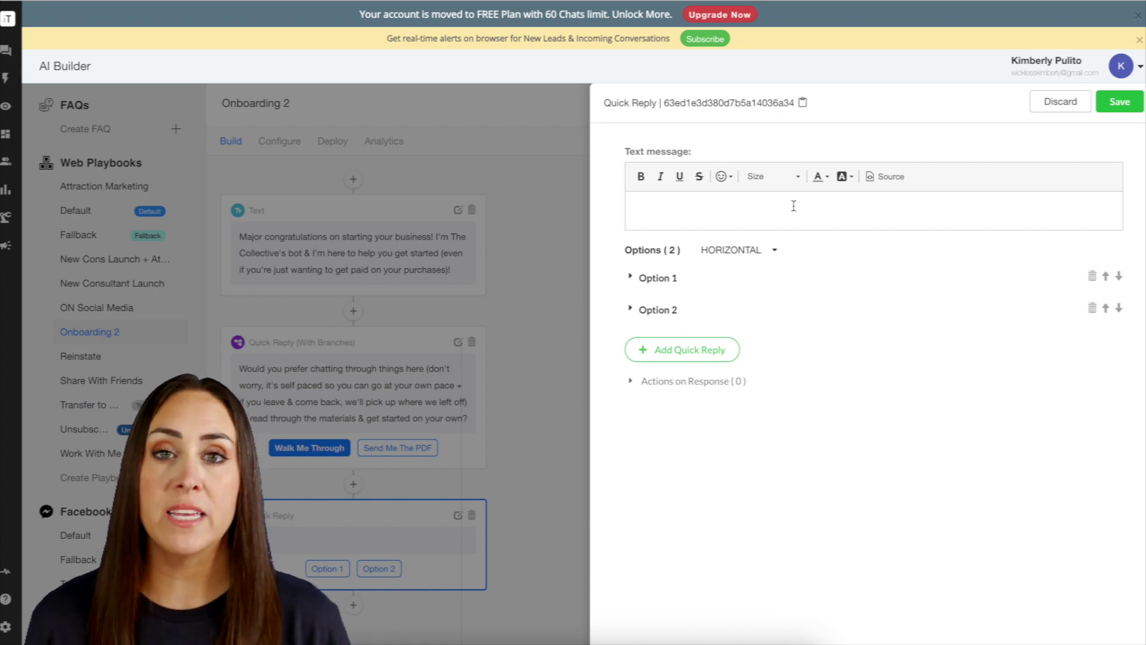
type("Set up link")
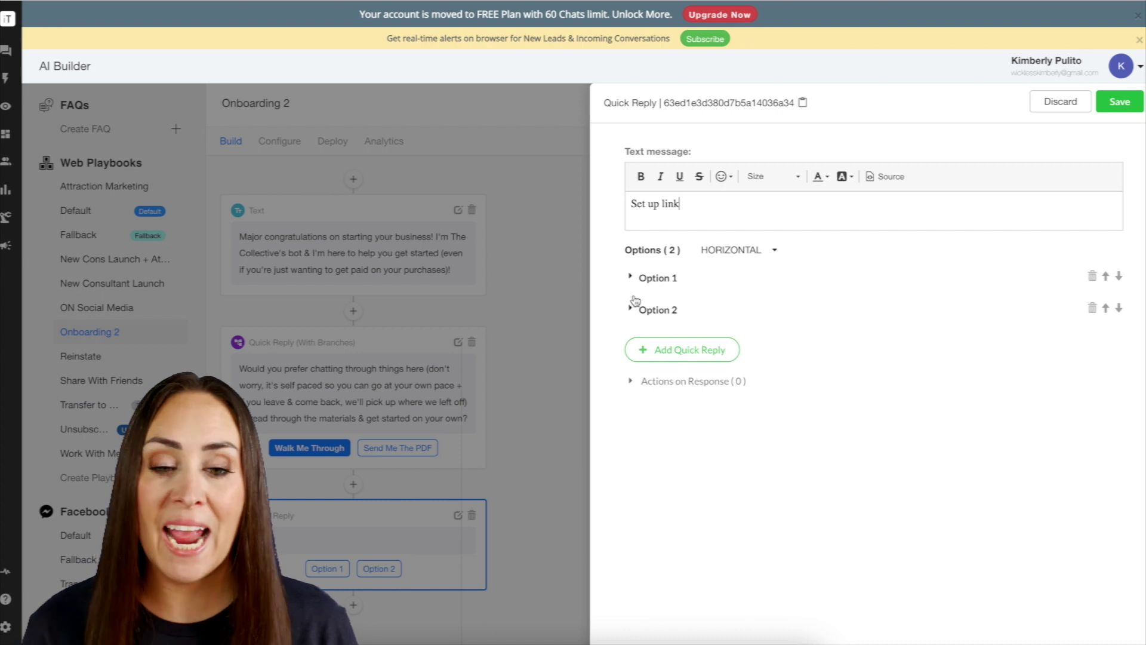
left_click(632, 278)
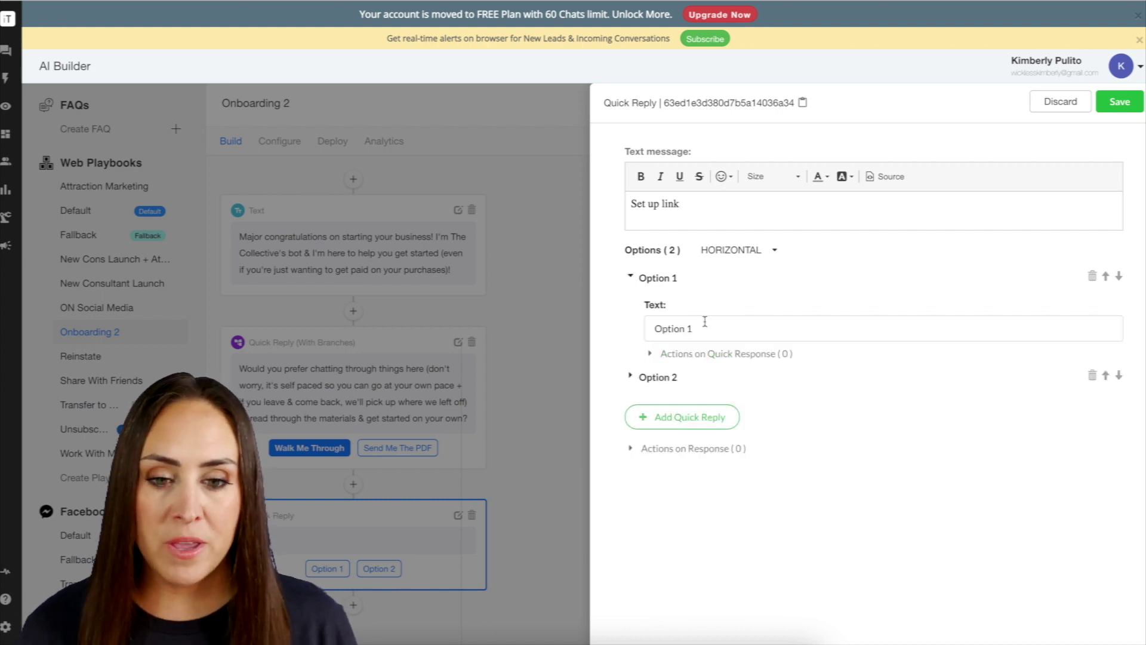
triple_click(705, 326)
type("Good to go")
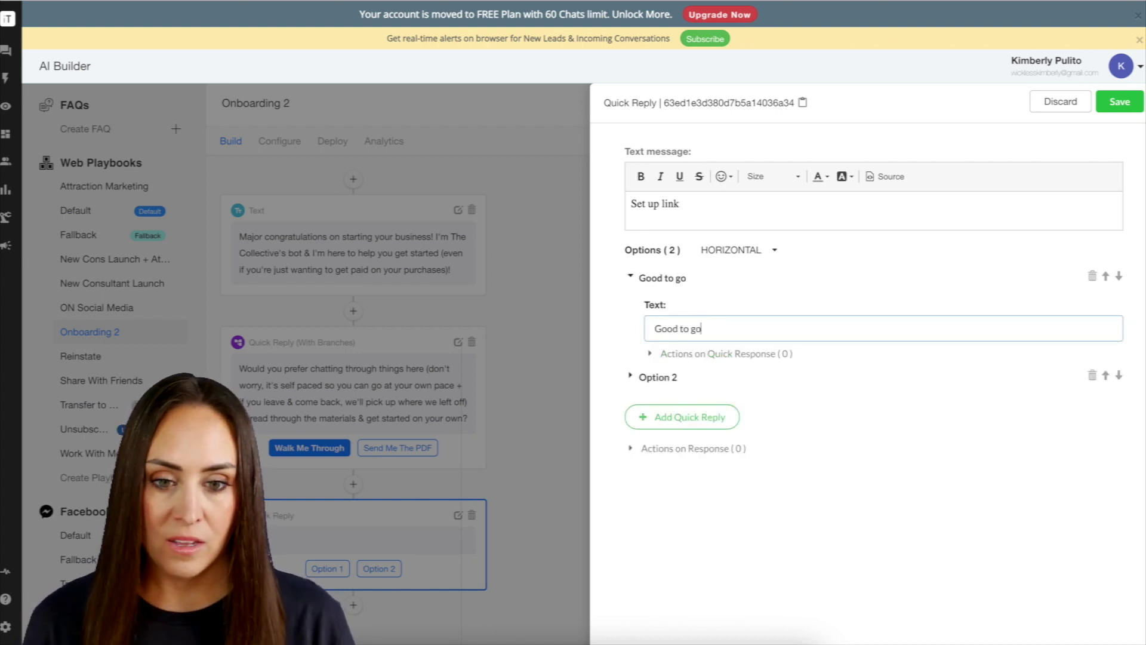
left_click(1092, 375)
left_click(1119, 101)
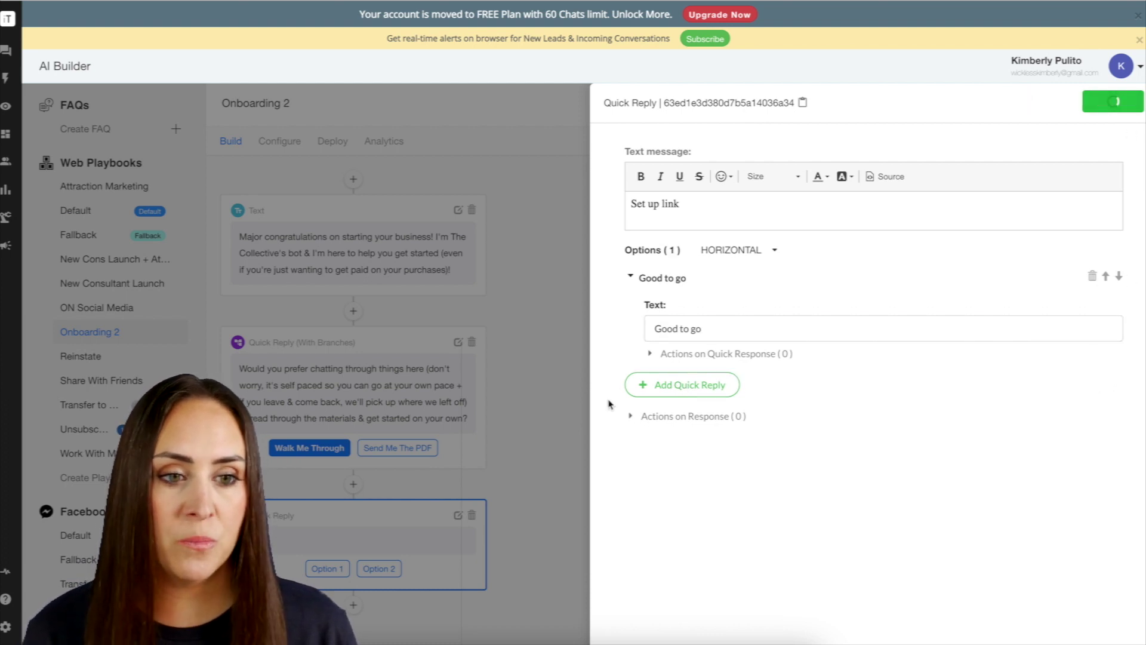
left_click(610, 405)
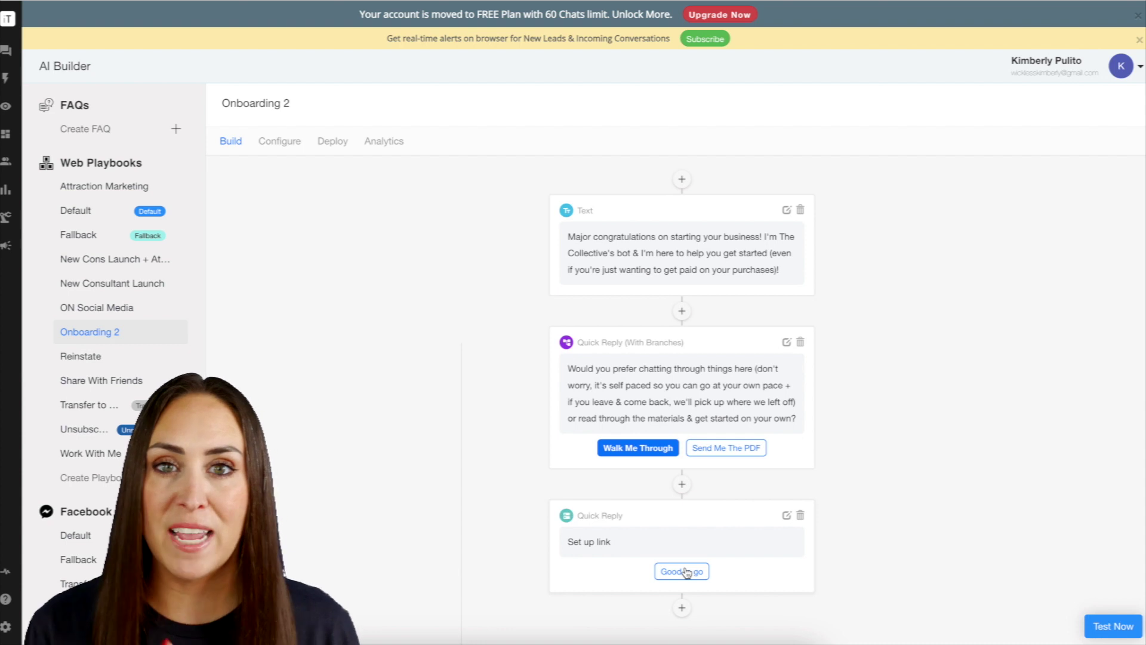
left_click(1114, 626)
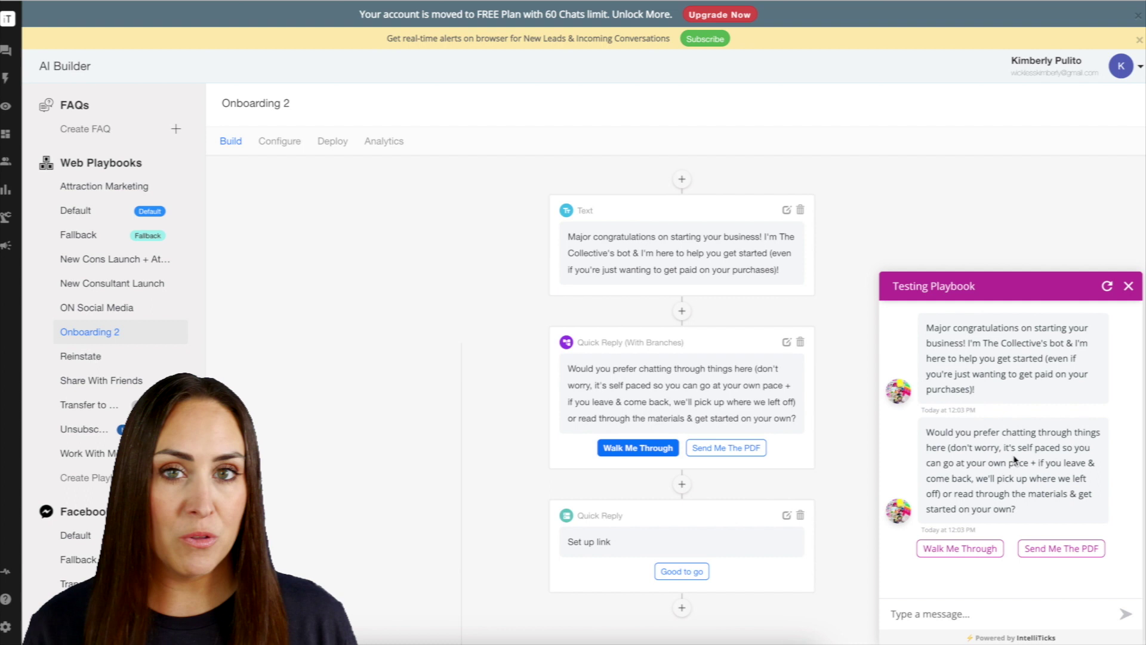
left_click(968, 548)
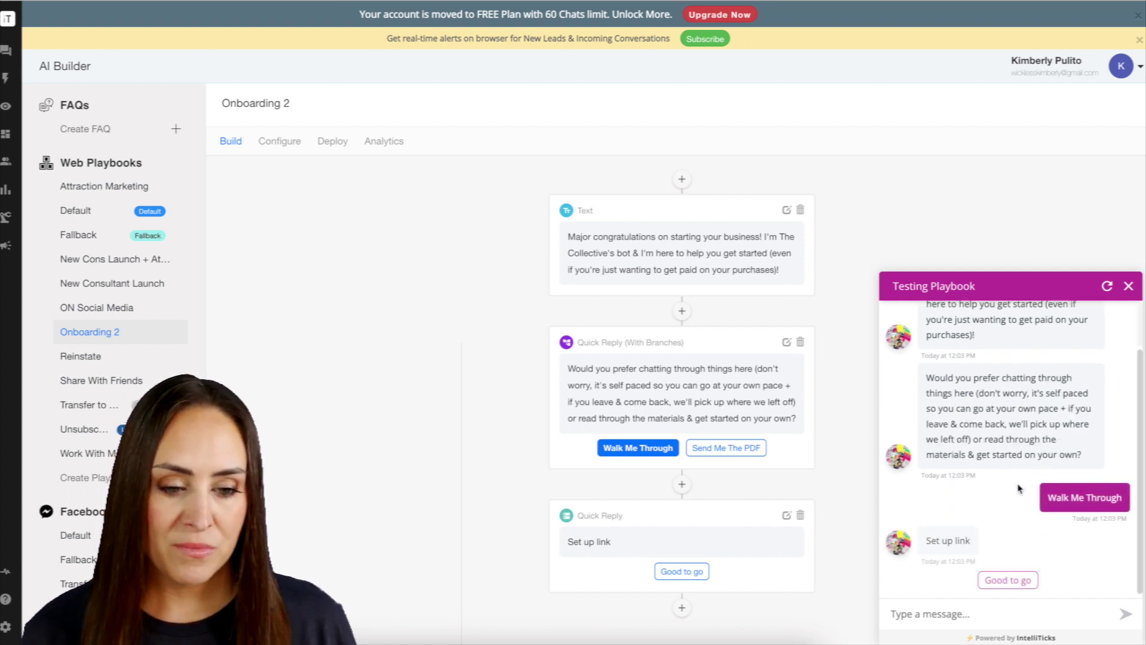
left_click(1026, 579)
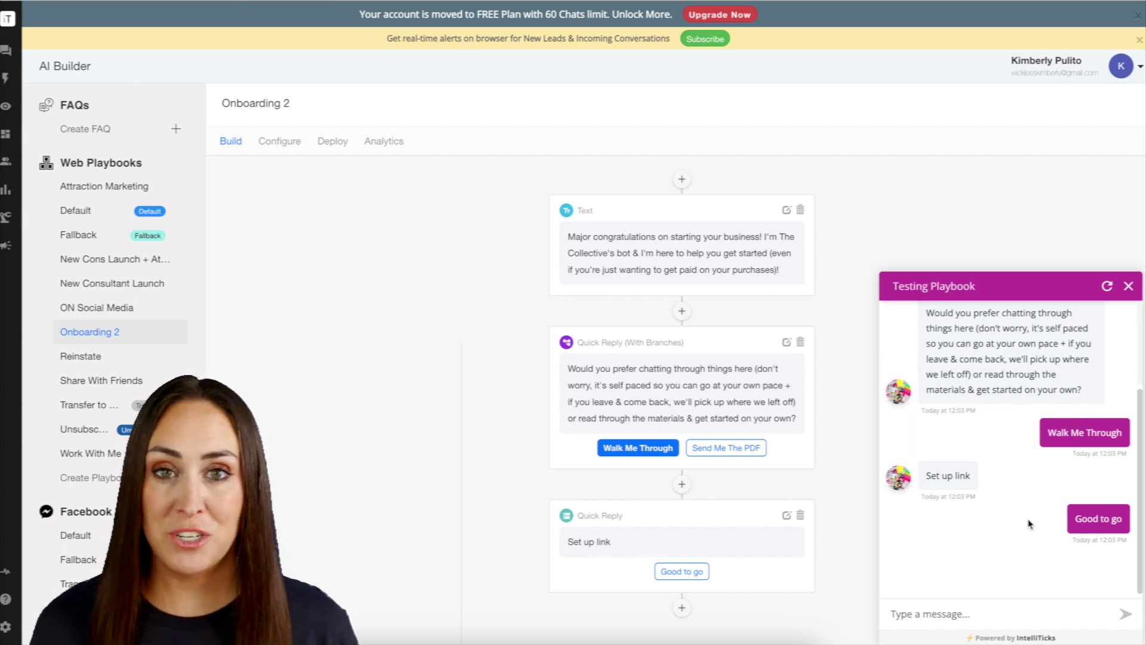
left_click(859, 606)
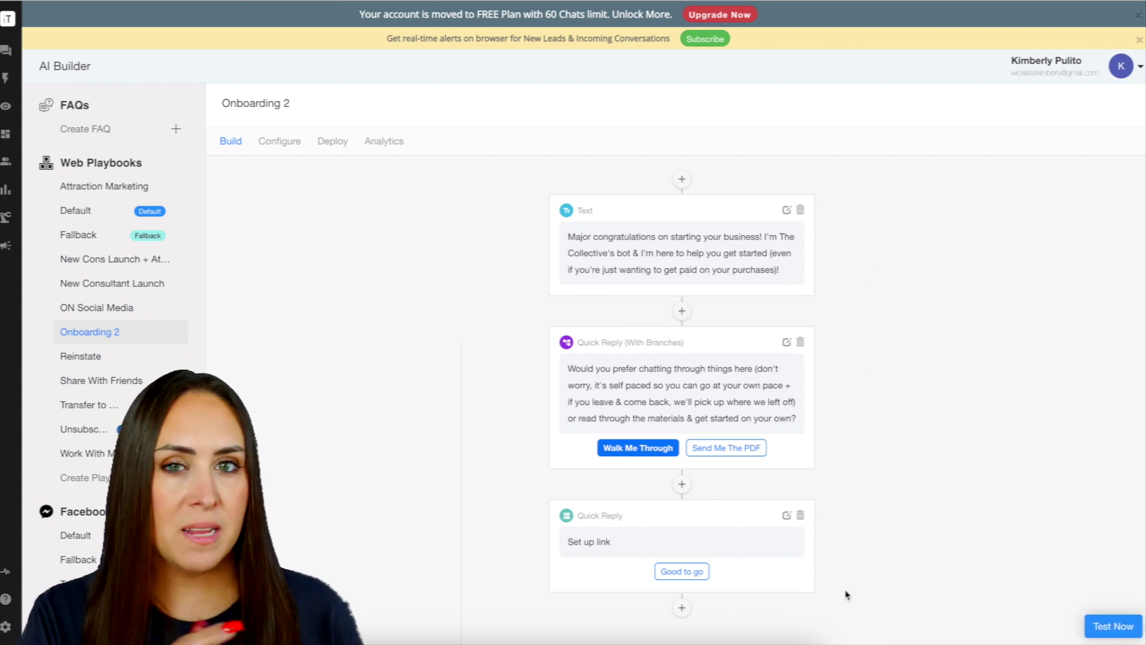
Show Onboarding 2's Deploy page with the embed script and shareable bot link.
left_click(333, 148)
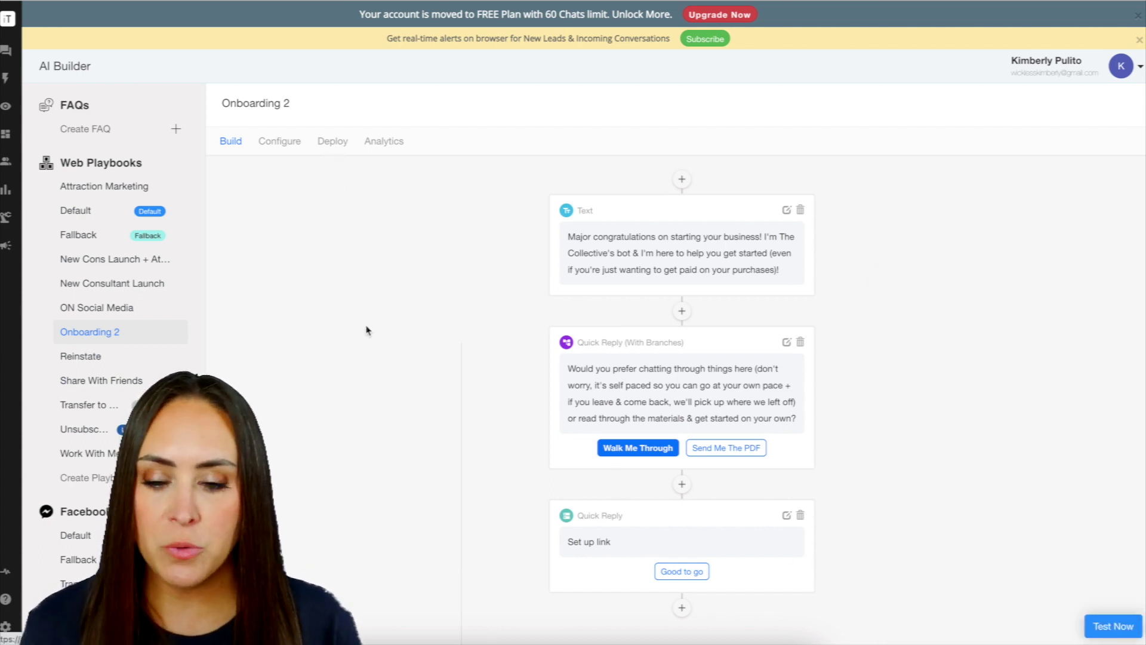
left_click_drag(225, 379, 460, 383)
left_click(527, 494)
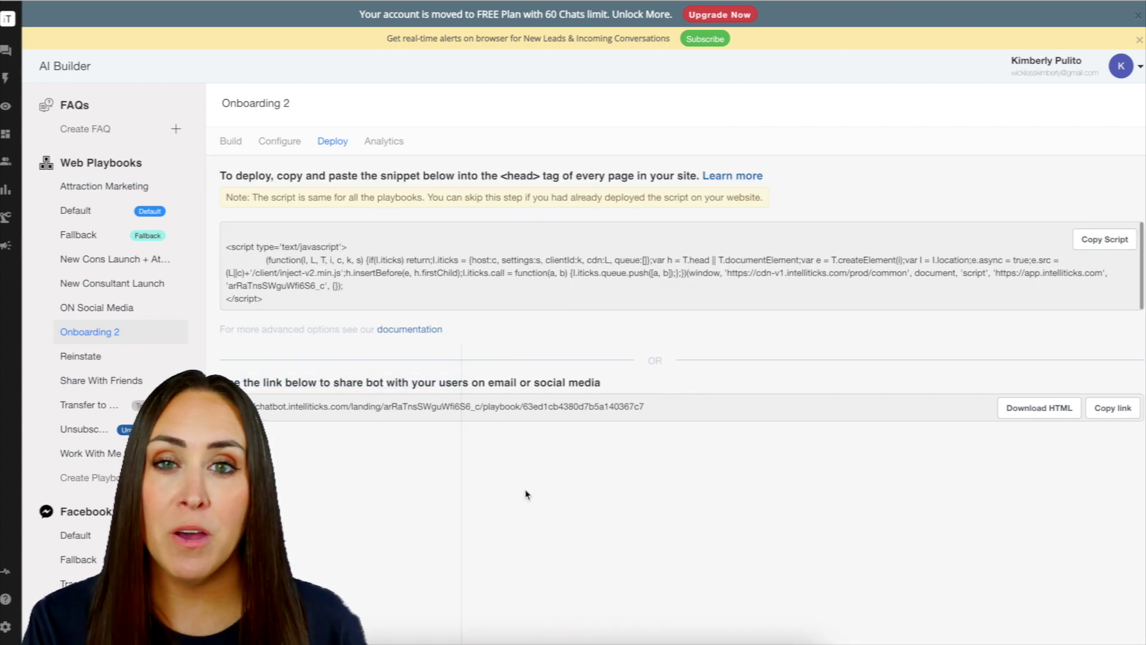